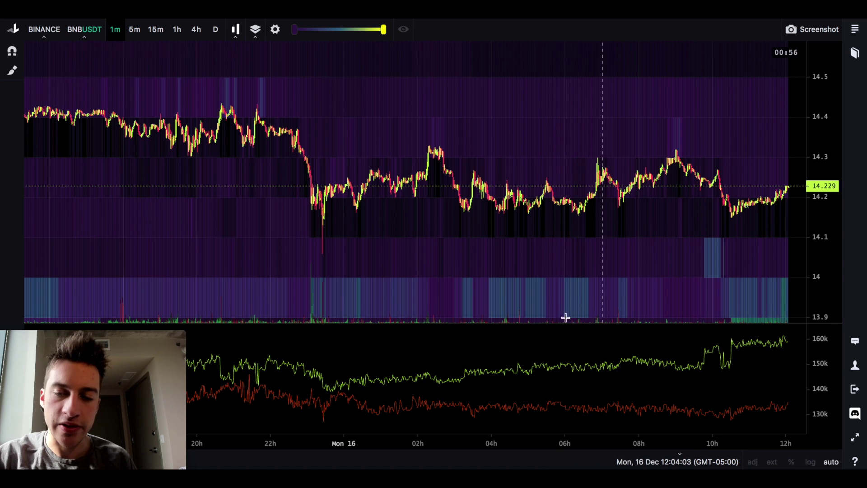
# Scroll the Binance BNBUSDT 1-minute heatmap sideways along the time axis
pyautogui.hscroll(2, 604, 282)
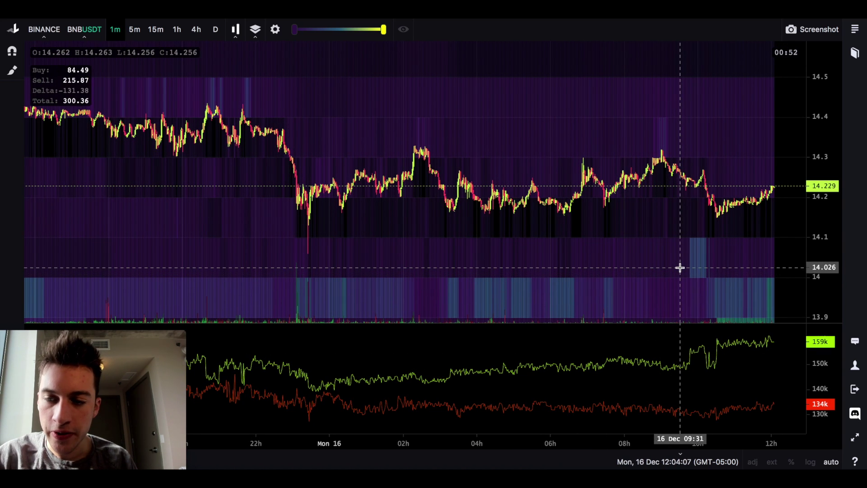
# Pan and zoom the BNBUSDT heatmap until about 08h to 12h fills the view
pyautogui.moveTo(680, 268); pyautogui.dragTo(702, 266)
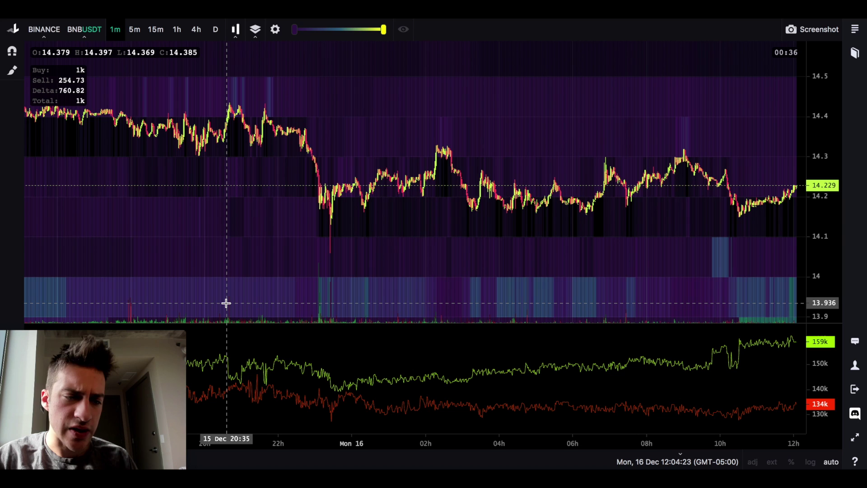
pyautogui.moveTo(257, 290); pyautogui.dragTo(238, 312)
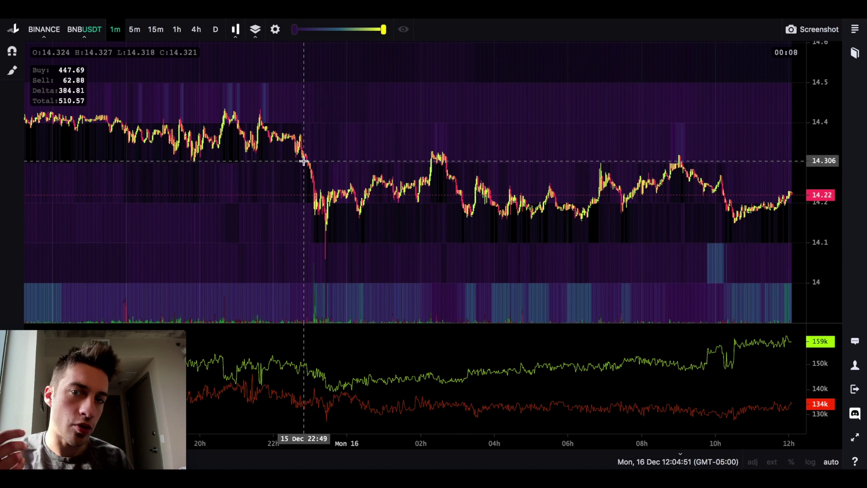
pyautogui.hscroll(3, 316, 168)
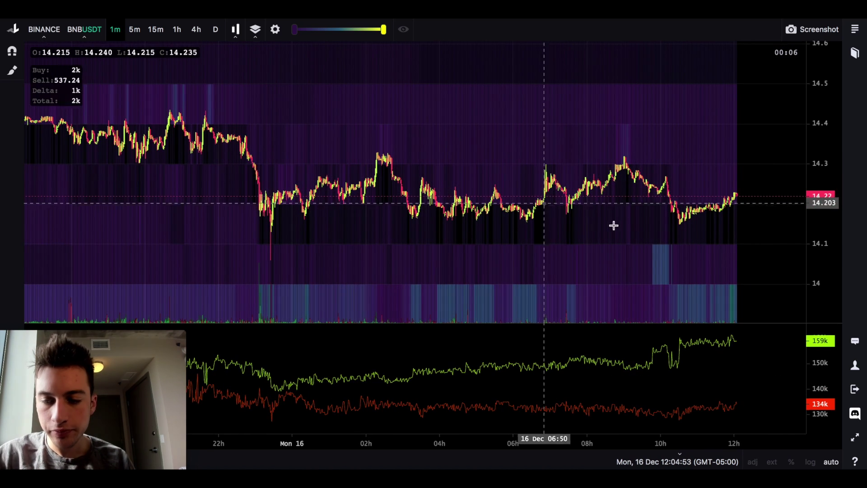
pyautogui.scroll(5, 729, 277)
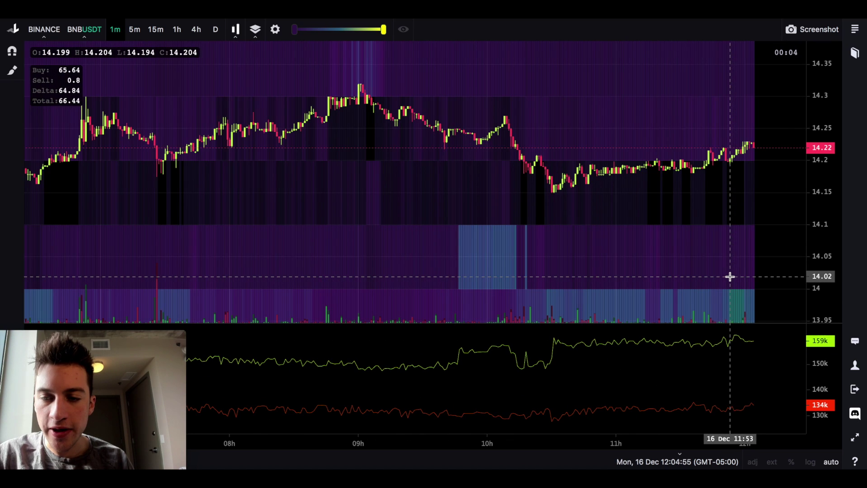
pyautogui.moveTo(709, 317); pyautogui.dragTo(693, 320)
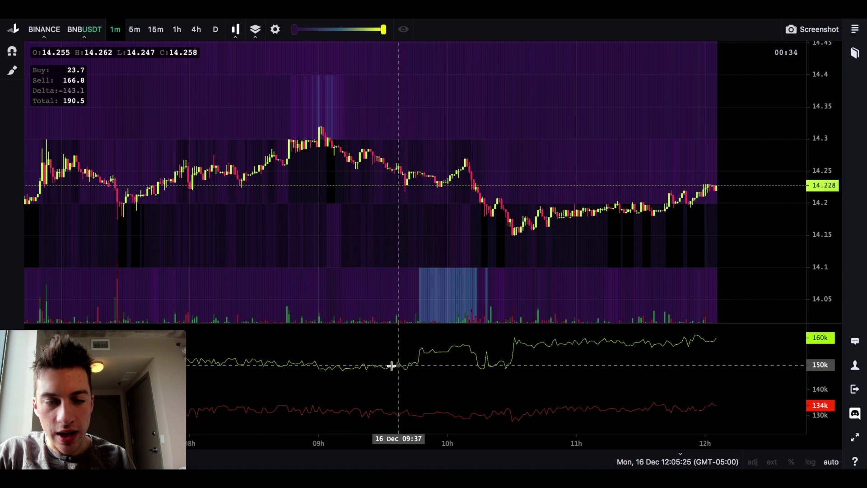
pyautogui.moveTo(344, 370); pyautogui.dragTo(360, 369)
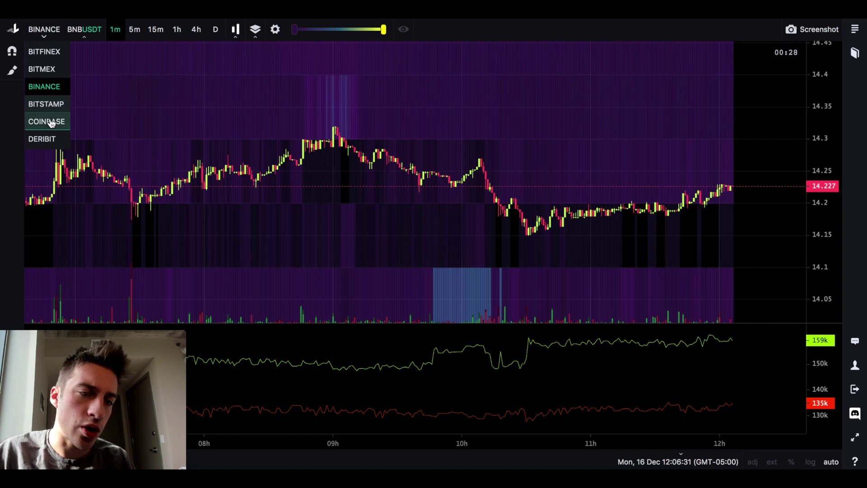
# Switch the chart to the Coinbase XRP-USD pair
pyautogui.click(46, 122)
pyautogui.click(87, 30)
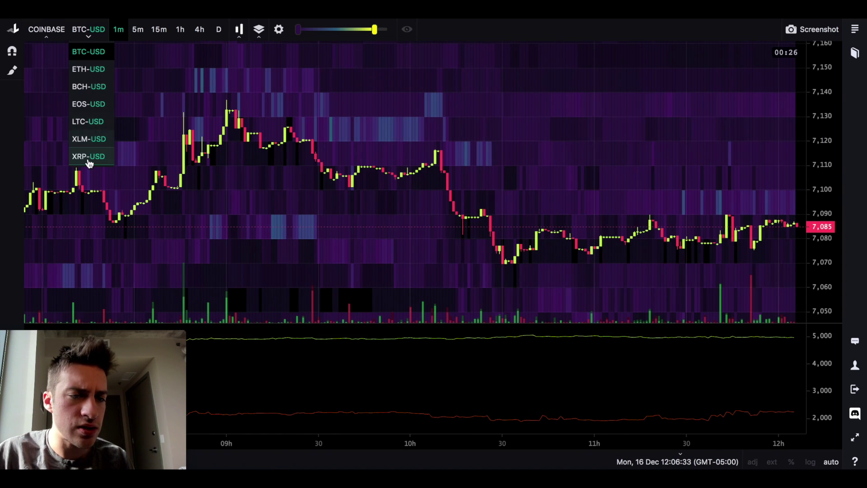
pyautogui.click(89, 163)
# Zoom and pan the XRP-USD heatmap back to show the hours from 06h
pyautogui.scroll(-3, 523, 154)
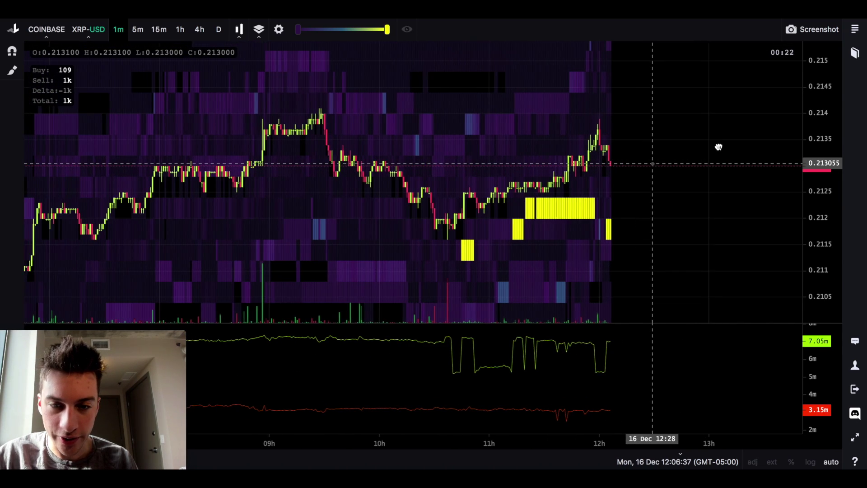
pyautogui.scroll(-5, 601, 151)
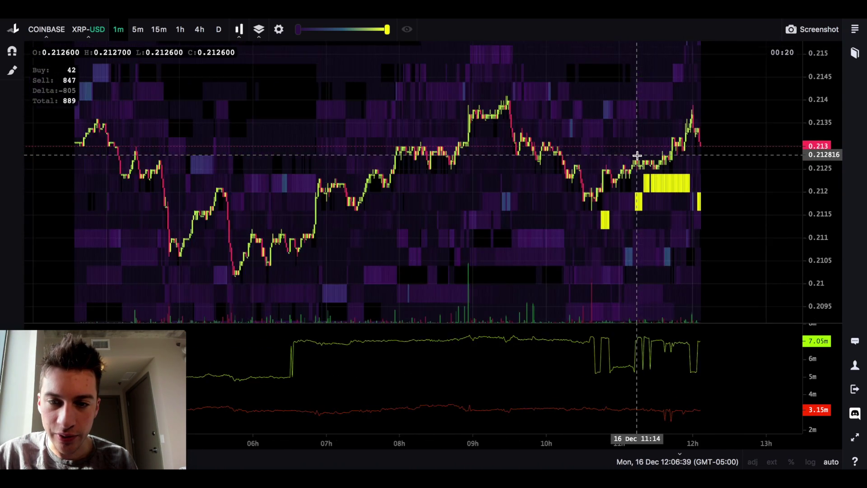
pyautogui.scroll(-4, 637, 155)
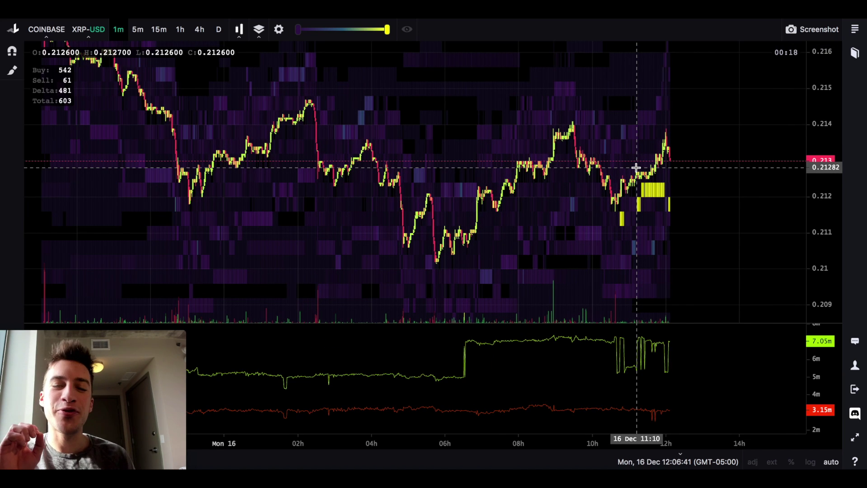
pyautogui.scroll(5, 640, 167)
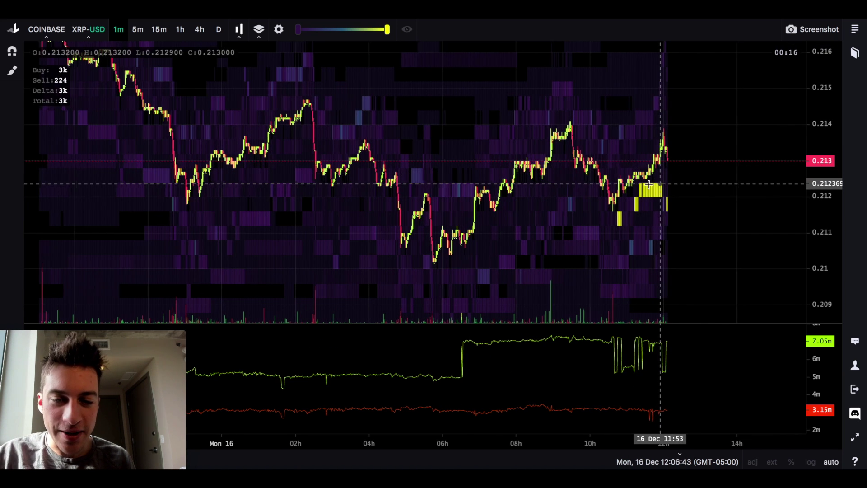
pyautogui.moveTo(744, 176); pyautogui.dragTo(753, 167)
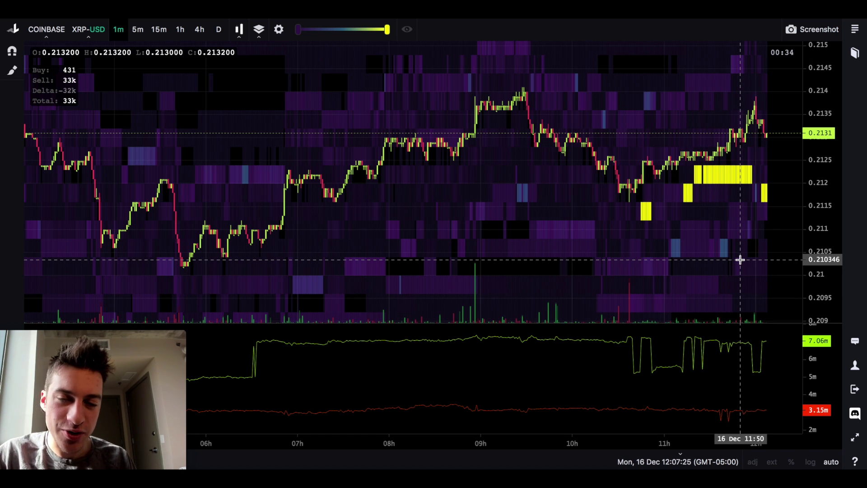
pyautogui.scroll(5, 753, 244)
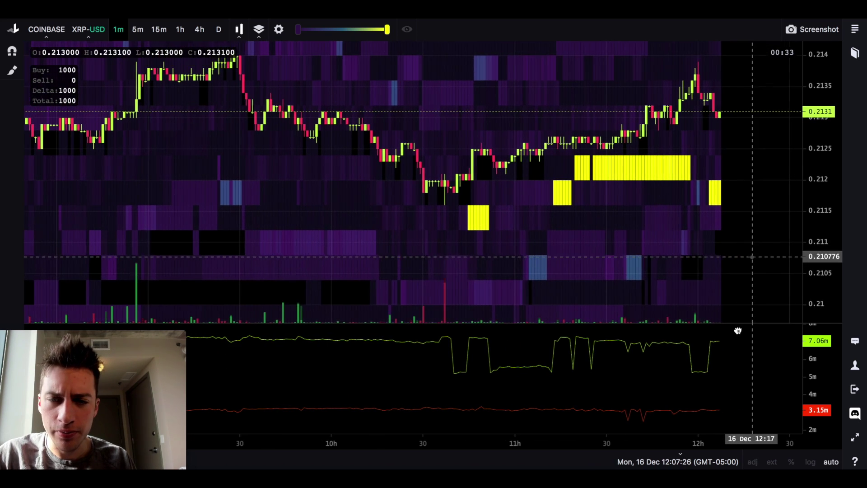
# Zoom in on the XRP-USD time axis so about 10h–12h fills the chart
pyautogui.scroll(3, 774, 219)
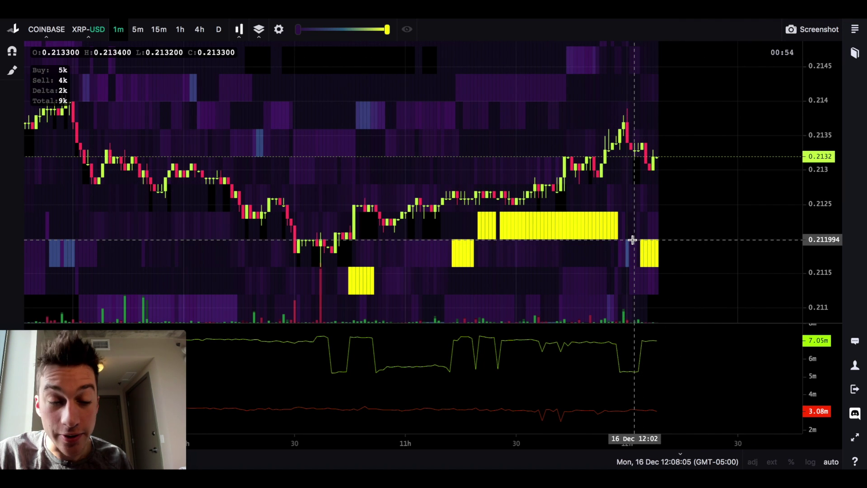
# Switch the Coinbase chart to XLM-USD and nudge it slightly left
pyautogui.click(88, 29)
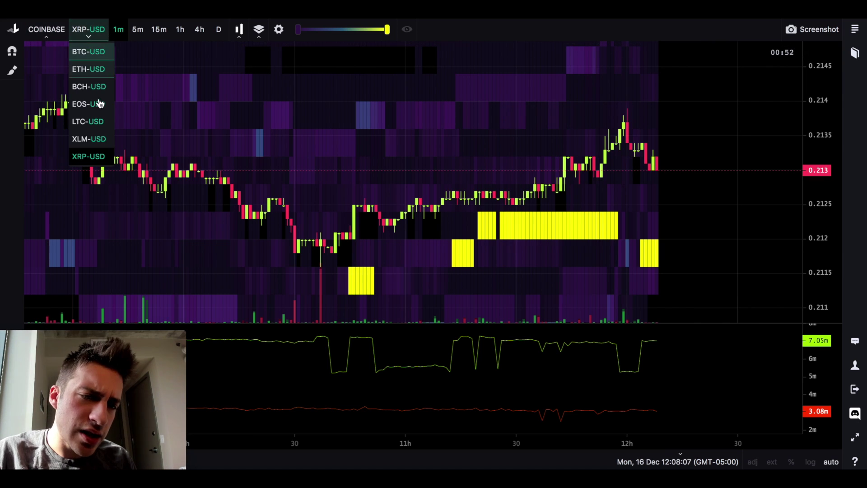
pyautogui.click(89, 139)
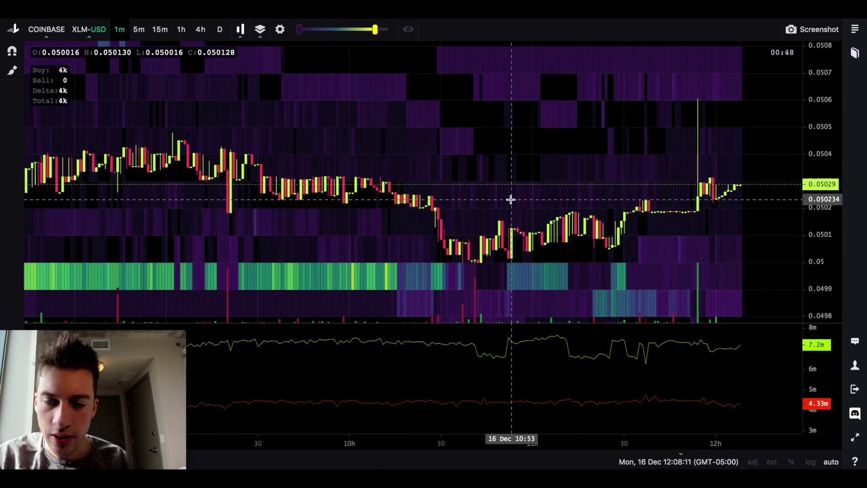
pyautogui.moveTo(511, 200); pyautogui.dragTo(491, 198)
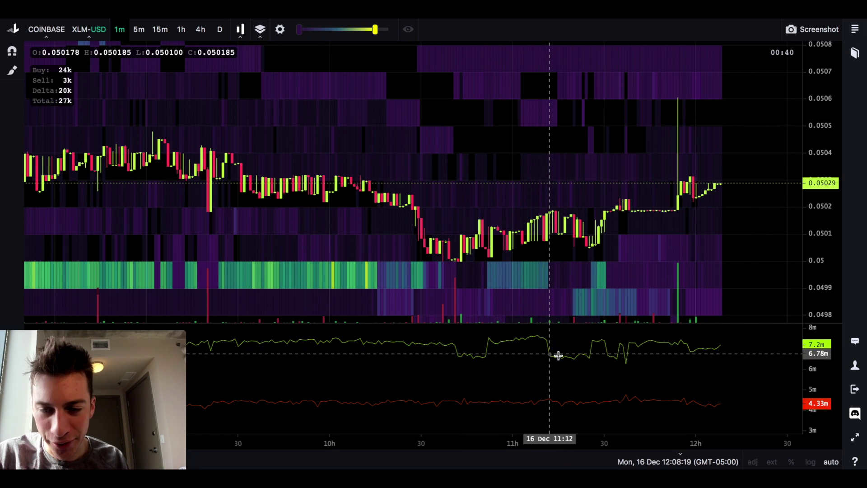
# Switch to BCH-USD and zoom out, then move on to the EOS-USD chart
pyautogui.click(89, 30)
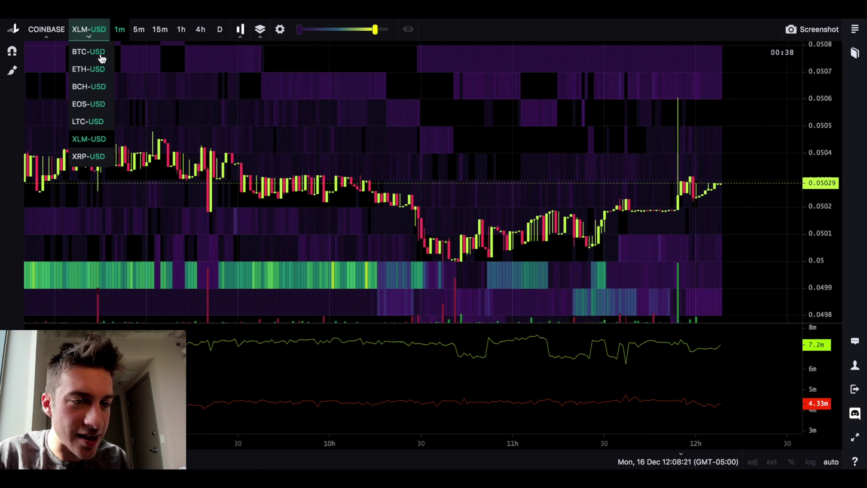
pyautogui.click(89, 30)
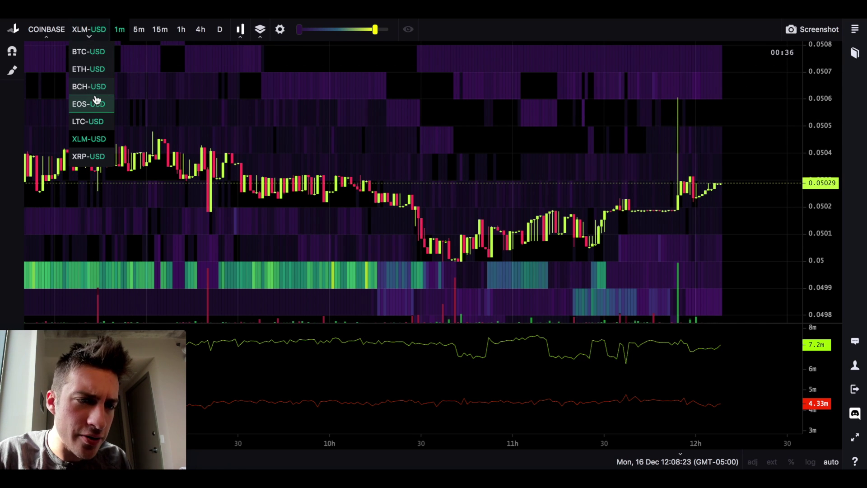
pyautogui.click(92, 91)
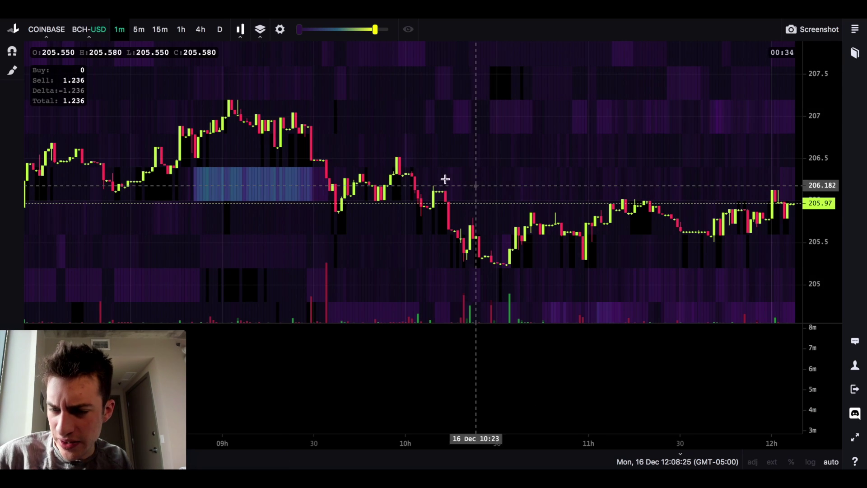
pyautogui.moveTo(362, 149); pyautogui.dragTo(343, 150)
pyautogui.scroll(-2, 343, 149)
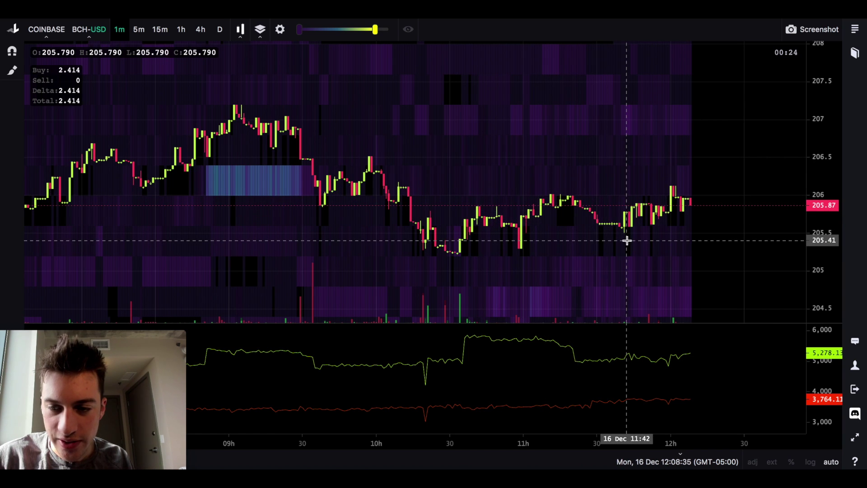
pyautogui.click(88, 36)
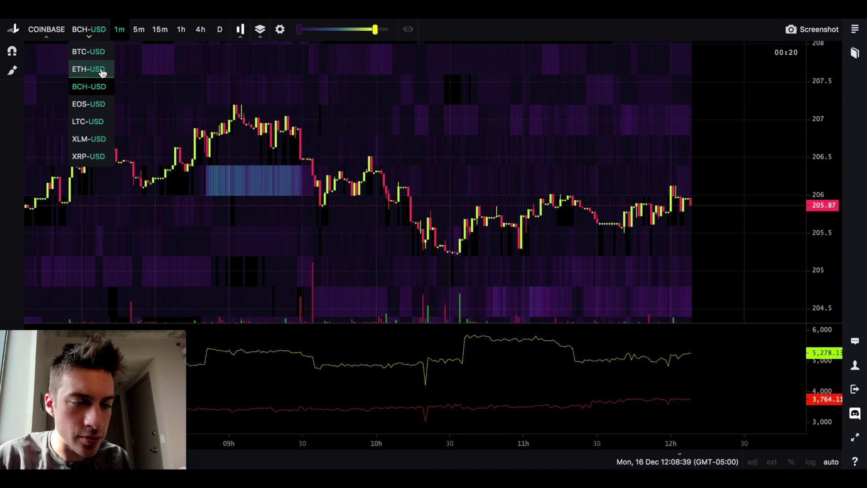
pyautogui.click(102, 110)
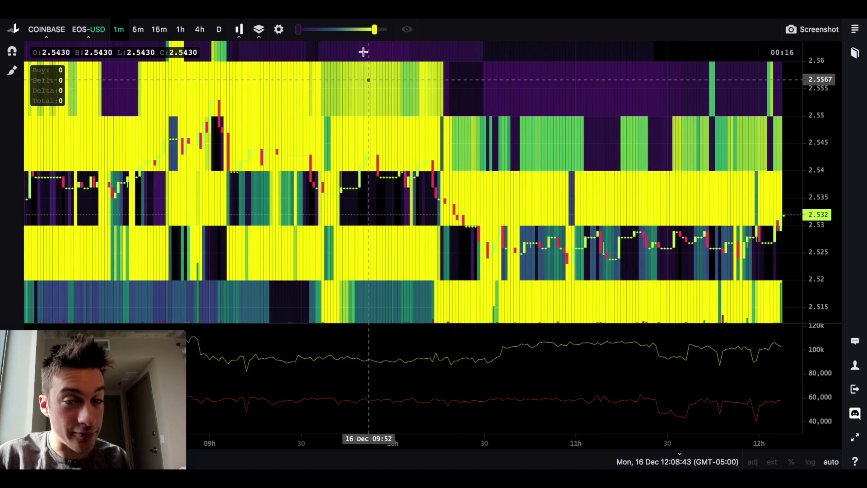
# Lower the heatmap intensity, then set it back to maximum
pyautogui.moveTo(375, 30); pyautogui.dragTo(302, 32)
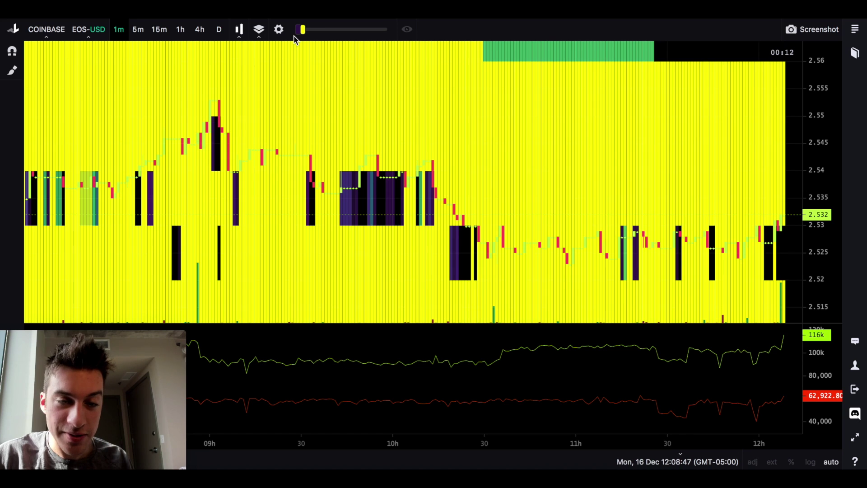
pyautogui.moveTo(311, 33); pyautogui.dragTo(430, 34)
pyautogui.hscroll(3, 611, 127)
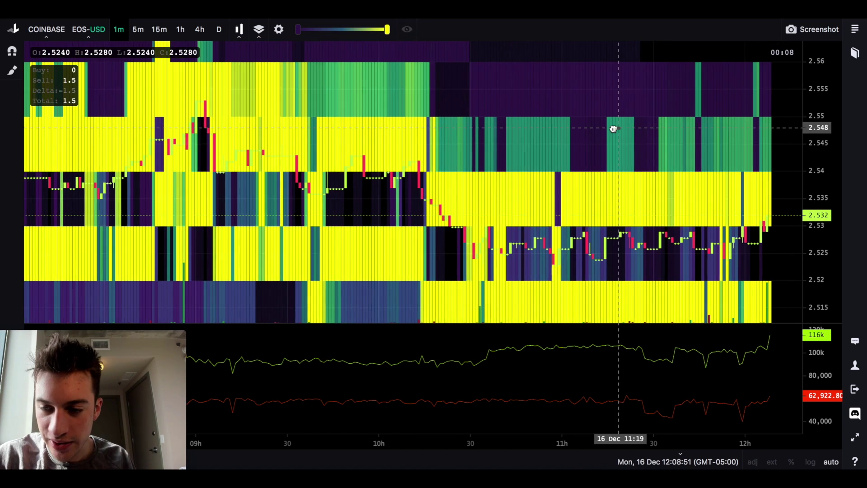
pyautogui.hscroll(5, 614, 135)
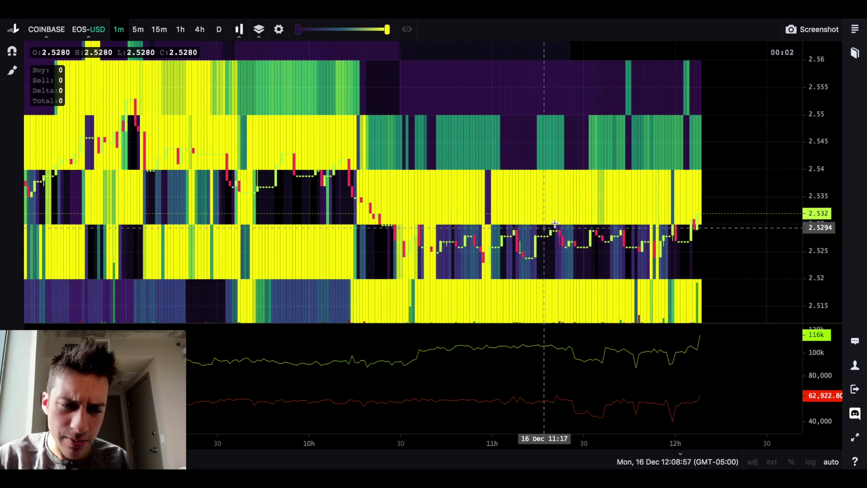
# Pan the EOS-USD heatmap back to earlier hours, roughly 05h to 08h
pyautogui.scroll(5, 550, 223)
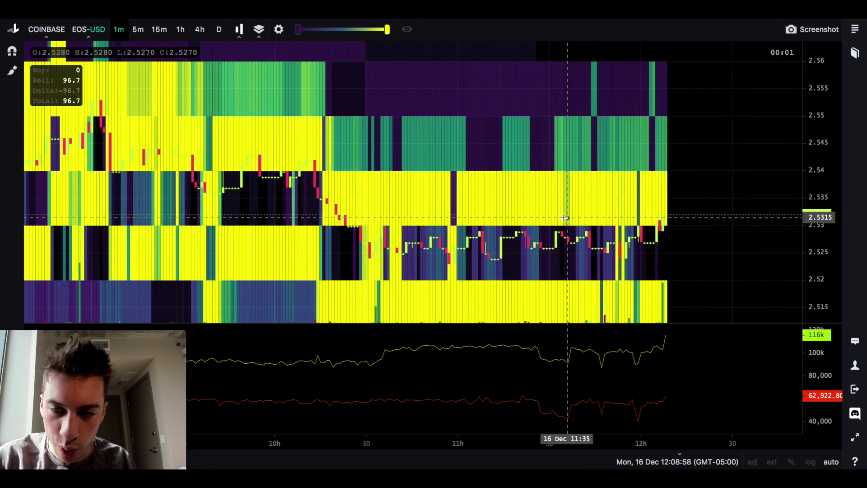
pyautogui.scroll(6, 557, 219)
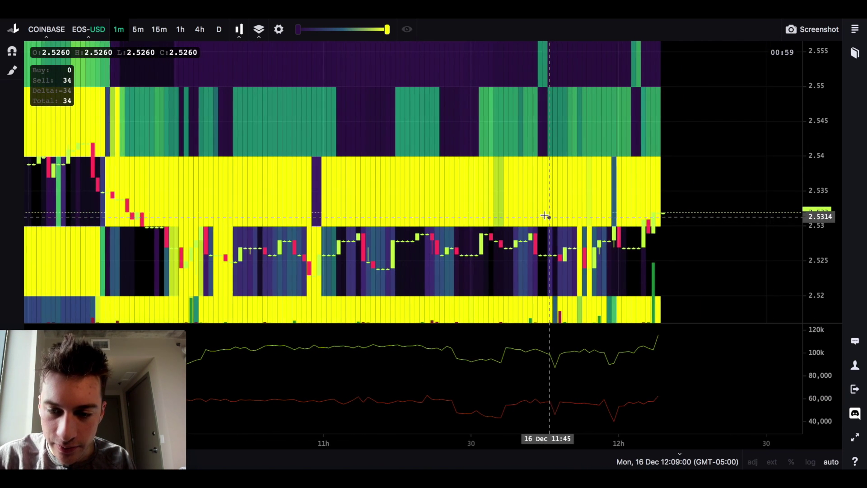
pyautogui.scroll(-2, 557, 218)
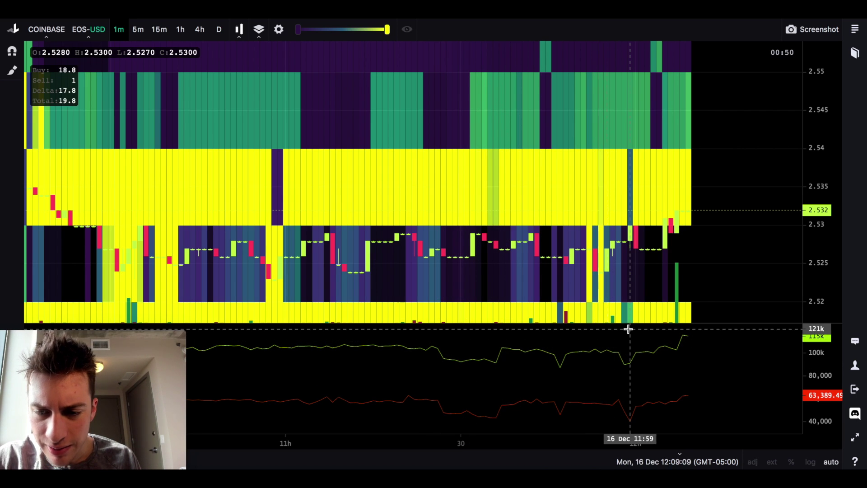
pyautogui.scroll(-5, 594, 230)
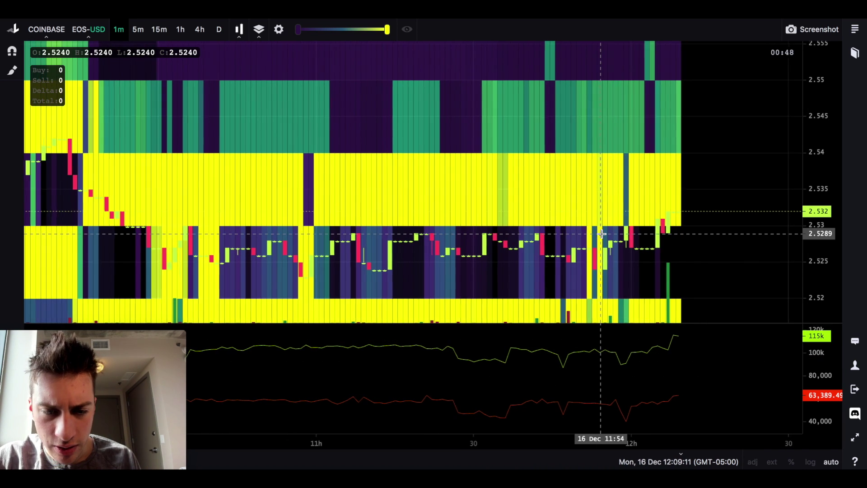
pyautogui.hscroll(-10, 593, 229)
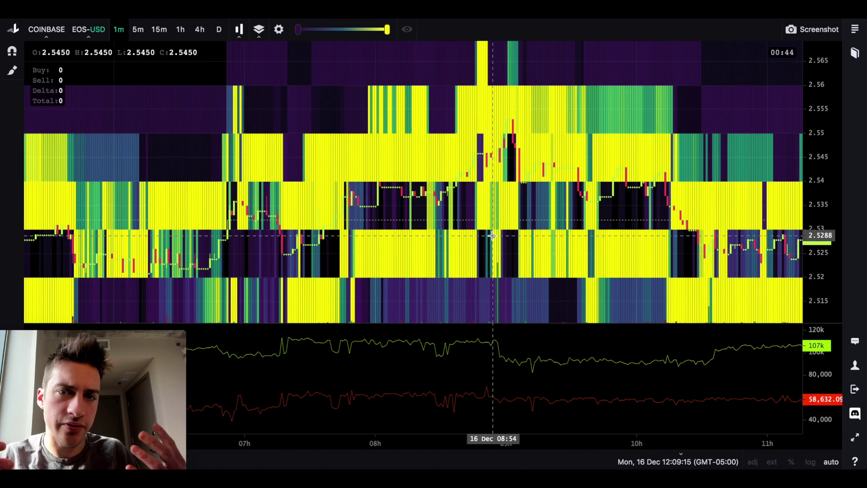
pyautogui.hscroll(-5, 415, 235)
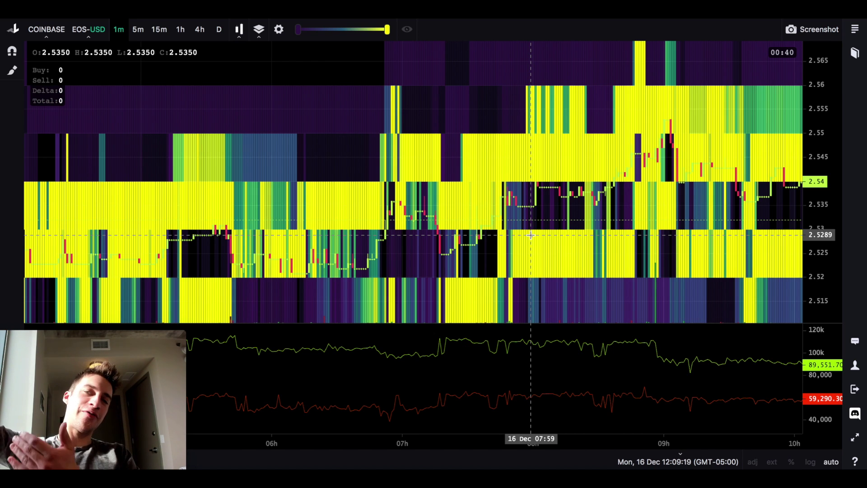
pyautogui.moveTo(411, 251); pyautogui.dragTo(552, 236)
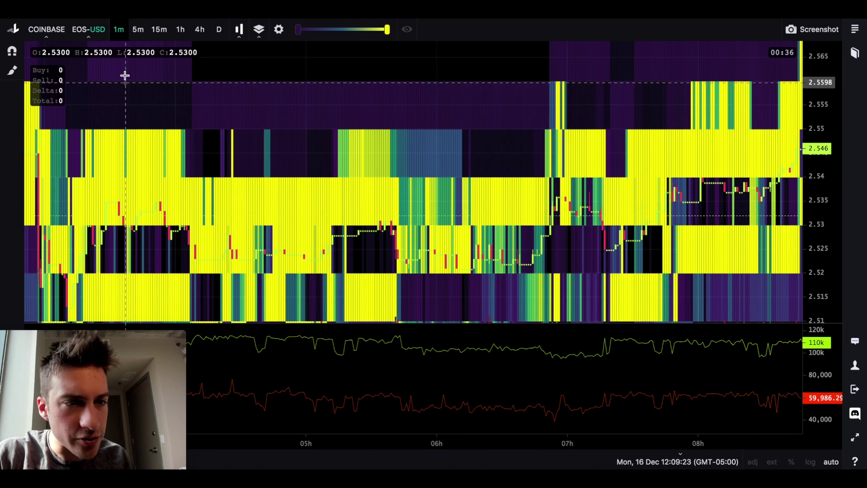
pyautogui.click(88, 30)
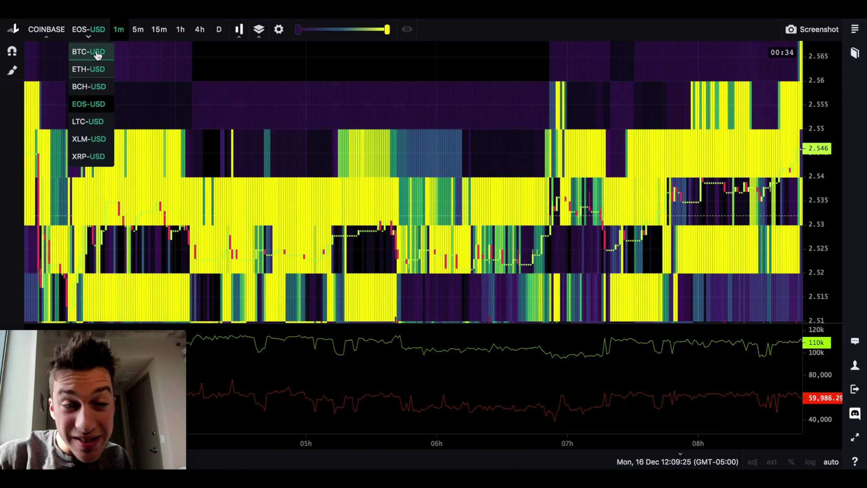
# Switch the Coinbase chart to BTC-USD and shift it along the time axis
pyautogui.click(97, 55)
pyautogui.moveTo(393, 156); pyautogui.dragTo(375, 150)
pyautogui.click(89, 30)
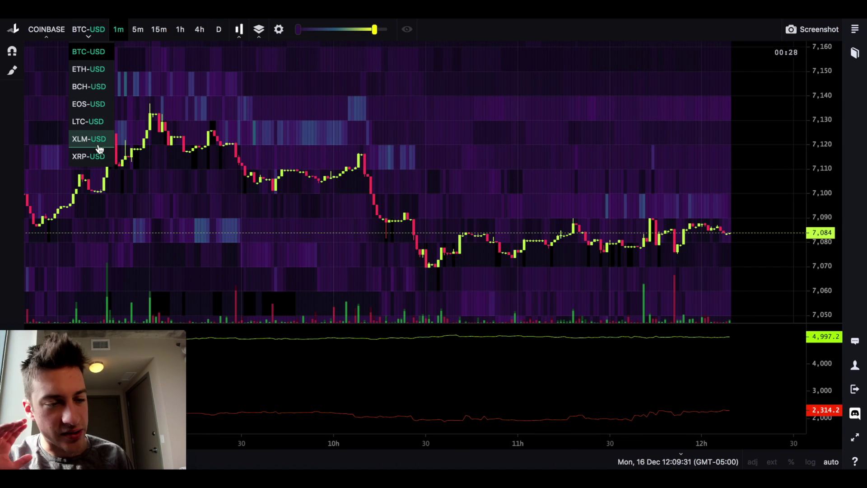
# Change the exchange to Binance, loading BTCUSDT at about 7,099.4
pyautogui.click(47, 30)
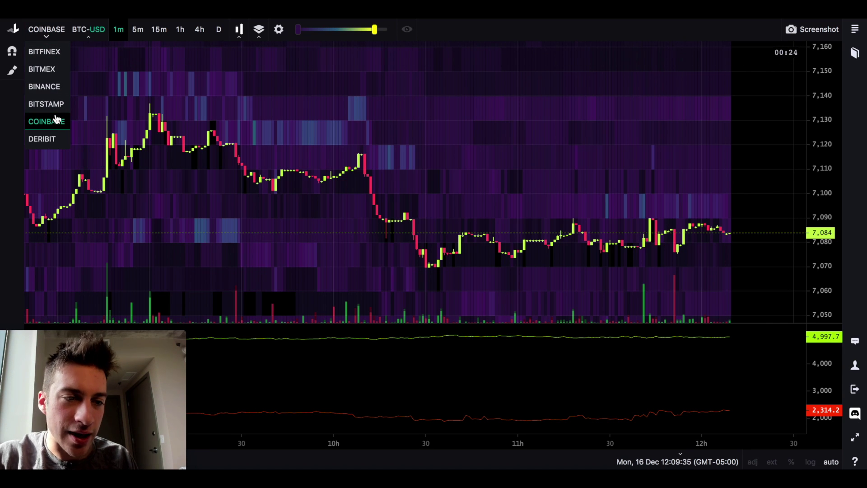
pyautogui.click(57, 87)
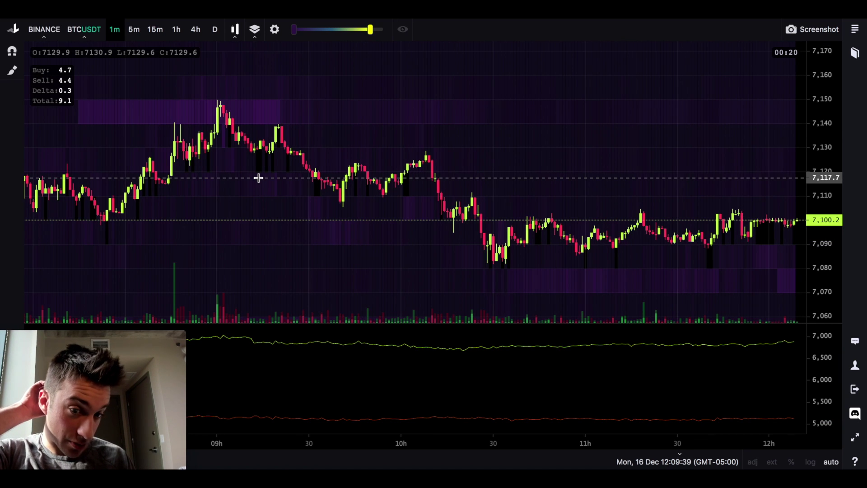
pyautogui.hscroll(3, 310, 197)
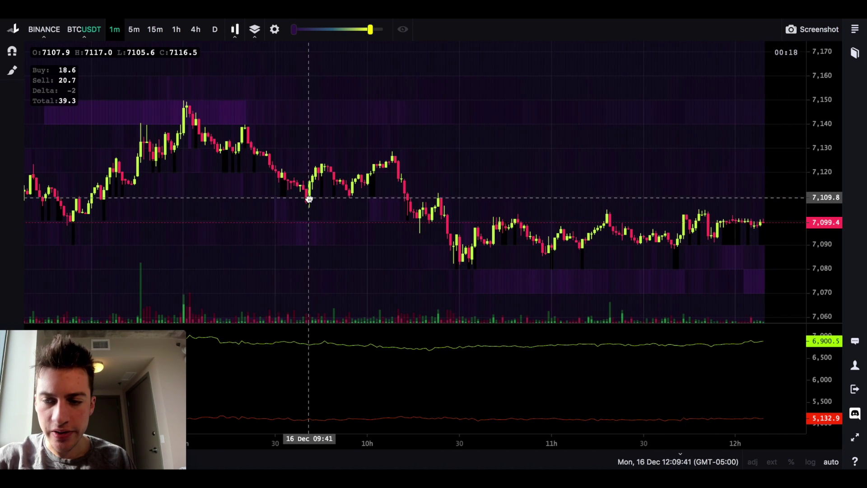
pyautogui.click(91, 41)
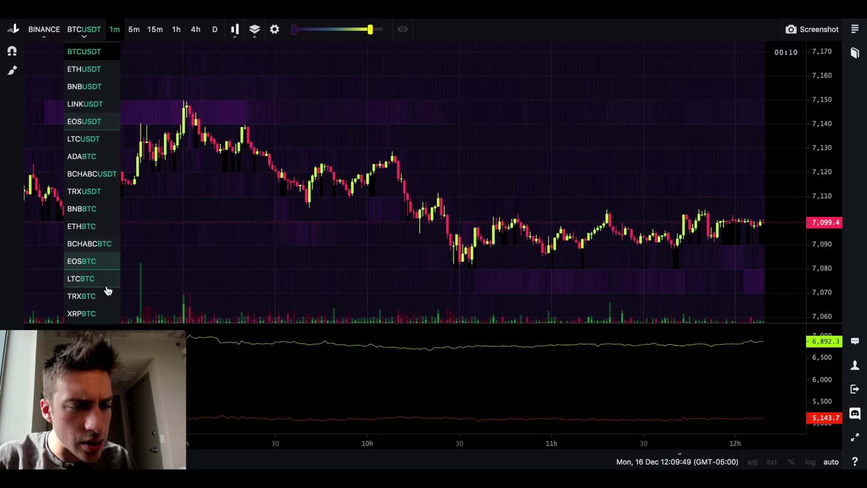
# Switch to Binance LINKUSDT and zoom and scroll through its recent hours
pyautogui.click(92, 108)
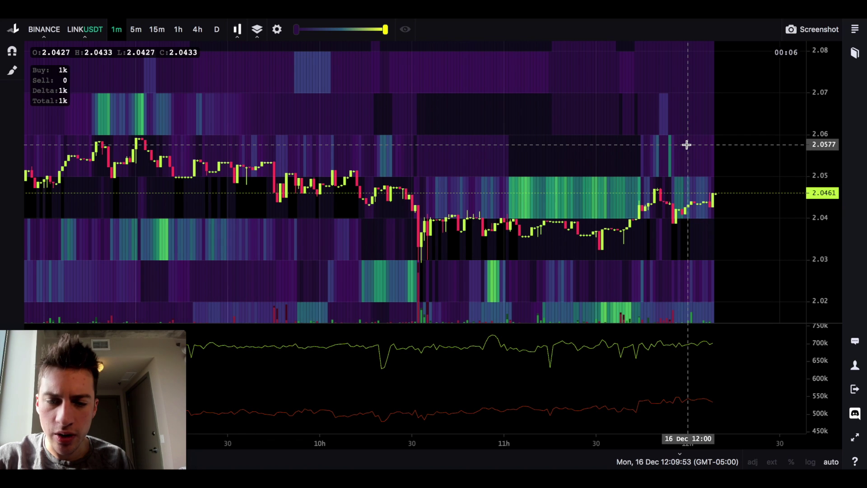
pyautogui.scroll(3, 636, 143)
pyautogui.scroll(2, 637, 145)
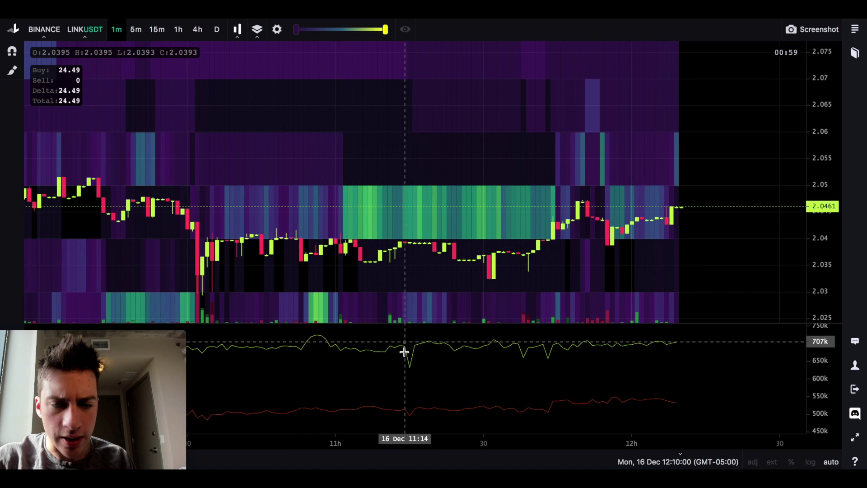
pyautogui.scroll(-2, 575, 355)
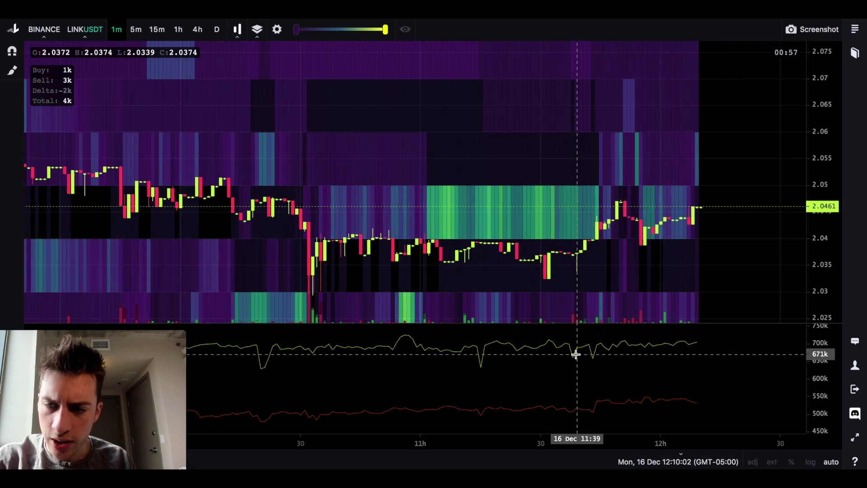
pyautogui.scroll(-2, 575, 354)
pyautogui.hscroll(-3, 533, 281)
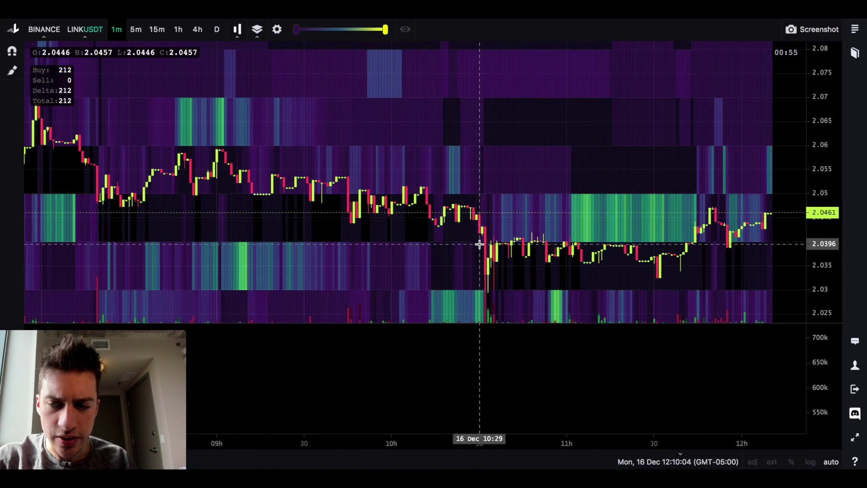
pyautogui.scroll(-4, 480, 244)
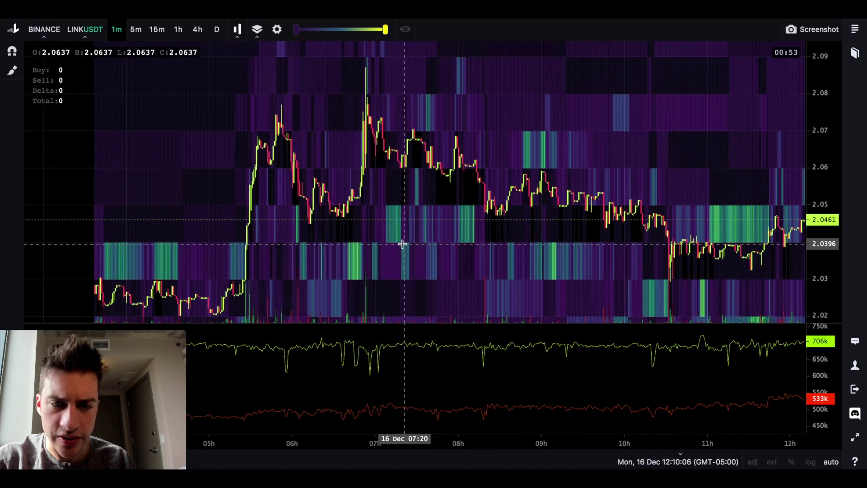
pyautogui.hscroll(-4, 403, 244)
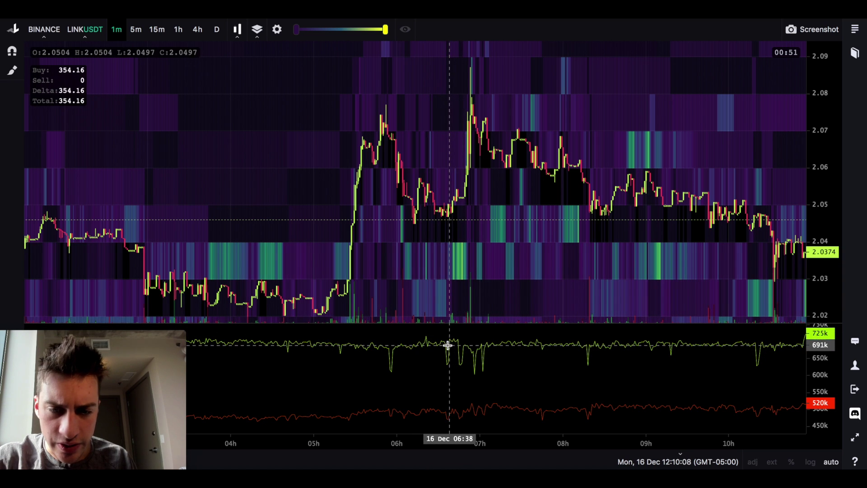
pyautogui.hscroll(-6, 528, 181)
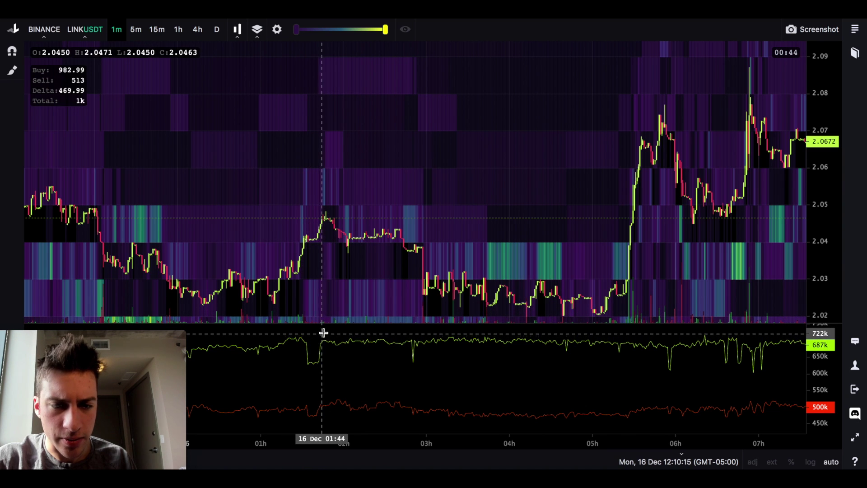
pyautogui.scroll(3, 321, 285)
# Zoom in on LINKUSDT around 01h, scroll through later hours, then switch to BNBBTC
pyautogui.moveTo(387, 287); pyautogui.dragTo(478, 212)
pyautogui.scroll(3, 515, 269)
pyautogui.scroll(3, 478, 213)
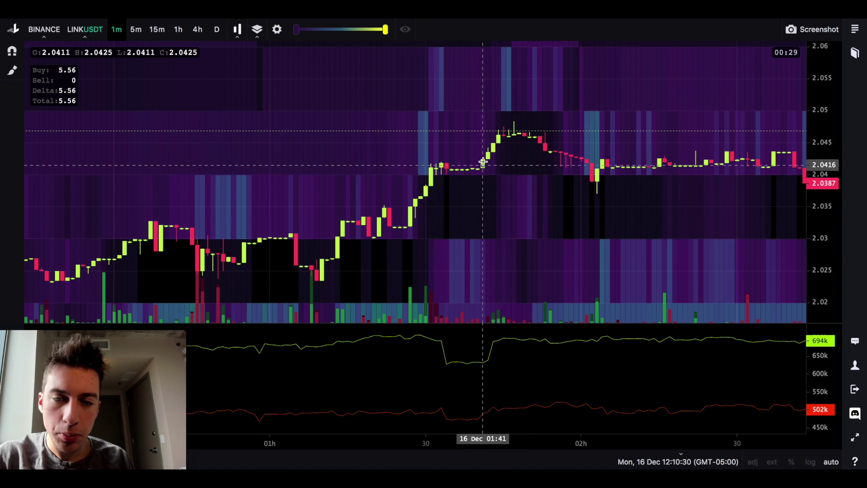
pyautogui.hscroll(3, 495, 189)
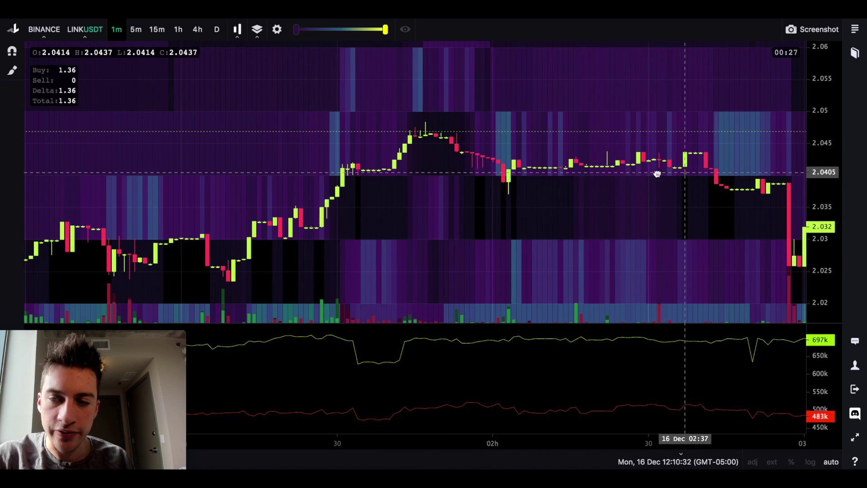
pyautogui.hscroll(2, 661, 171)
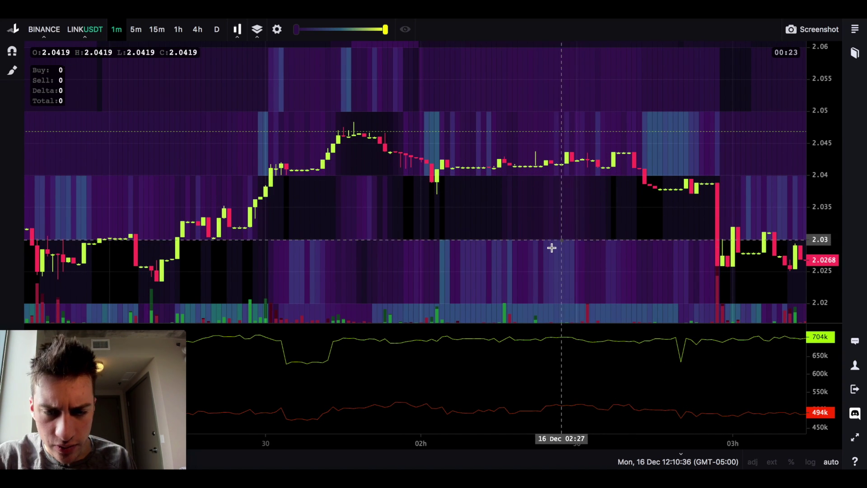
pyautogui.scroll(-5, 552, 247)
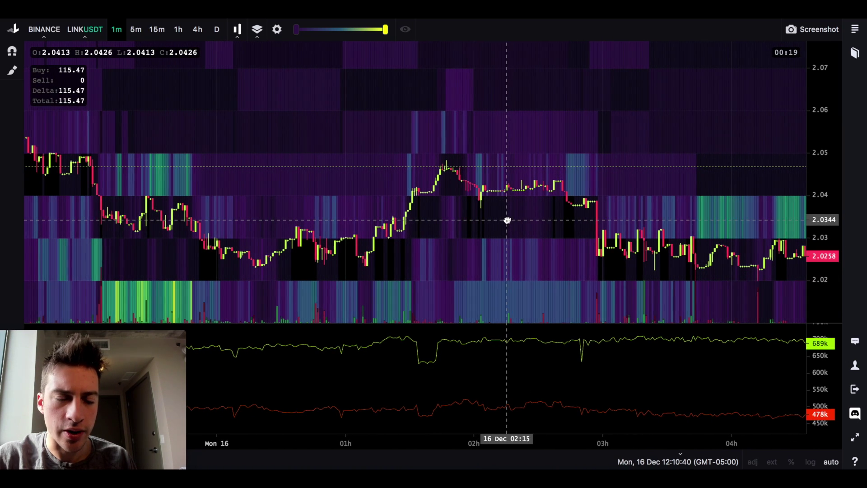
pyautogui.scroll(-5, 510, 220)
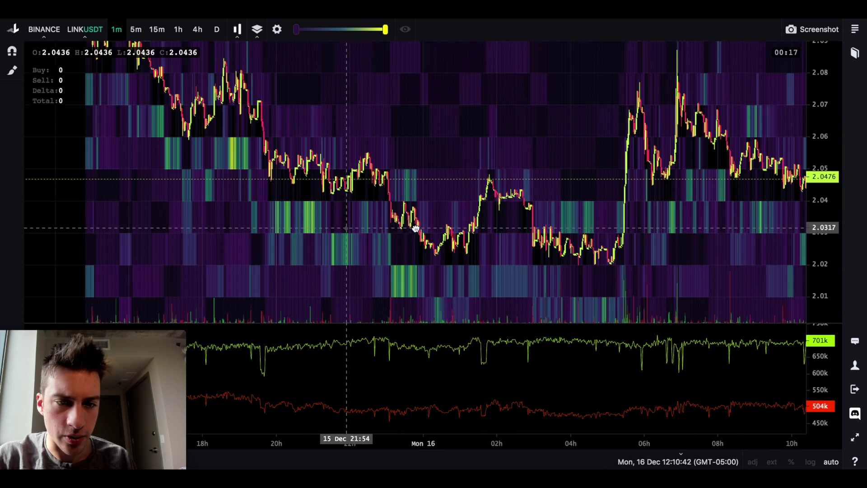
pyautogui.hscroll(5, 426, 225)
pyautogui.click(101, 30)
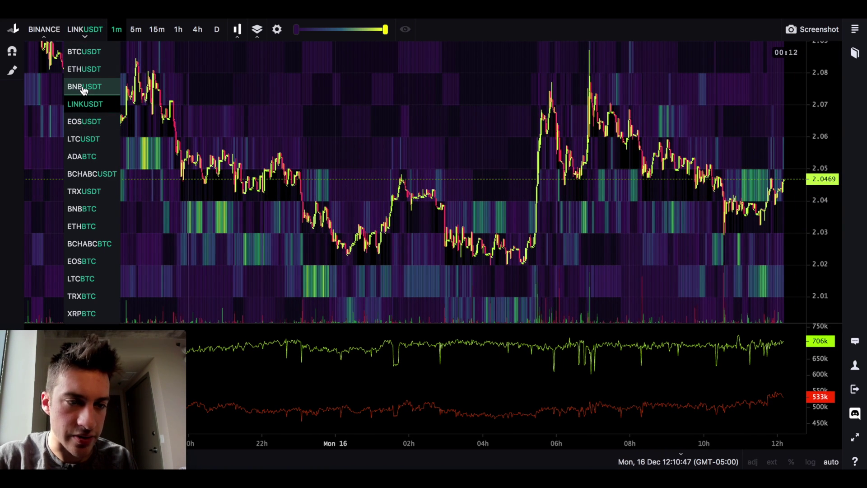
pyautogui.click(82, 208)
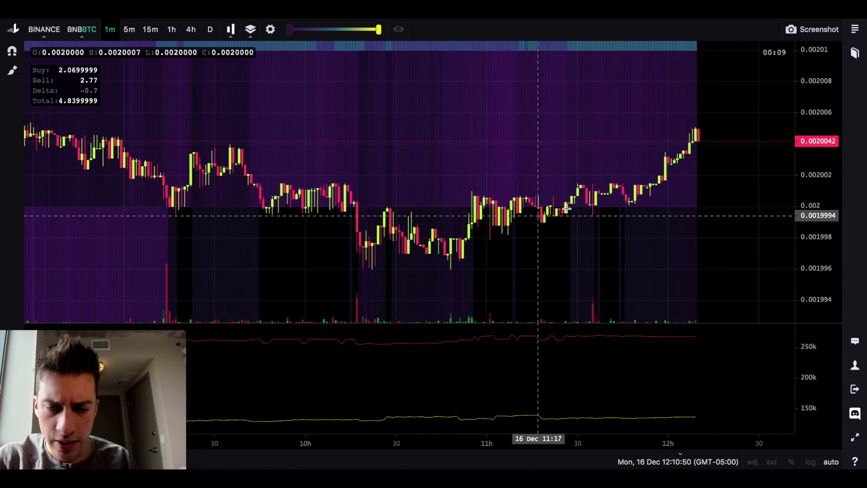
# Shift the BNBBTC chart, then switch to BNBUSDT and zoom out
pyautogui.scroll(4, 588, 200)
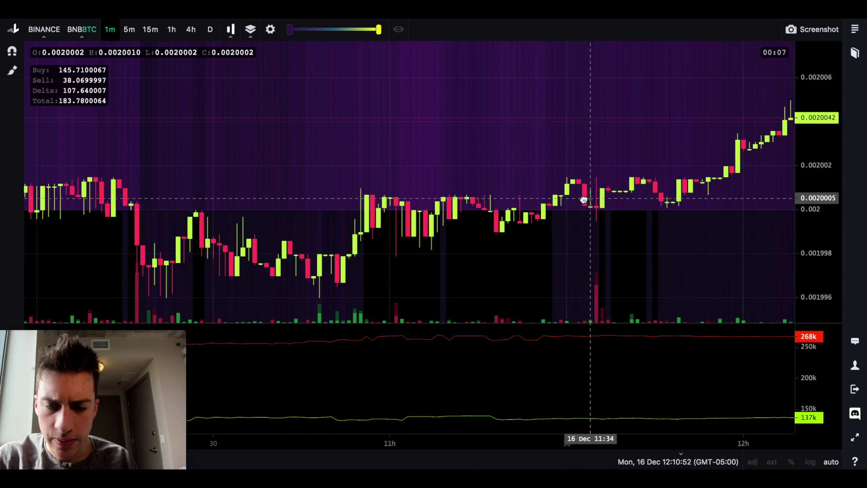
pyautogui.moveTo(516, 204); pyautogui.dragTo(460, 202)
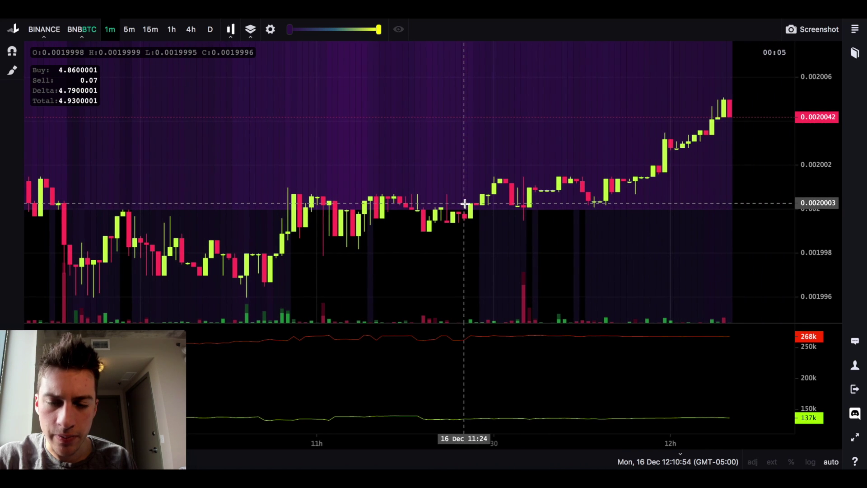
pyautogui.click(88, 39)
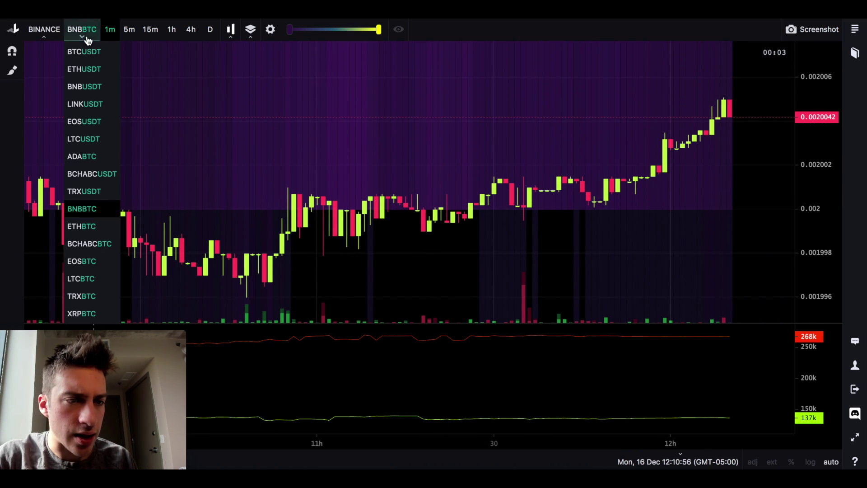
pyautogui.click(92, 84)
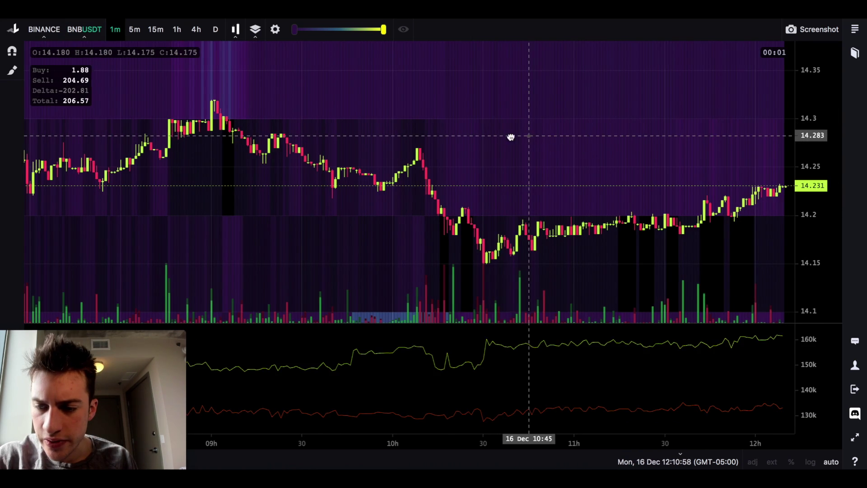
pyautogui.moveTo(511, 137); pyautogui.dragTo(474, 136)
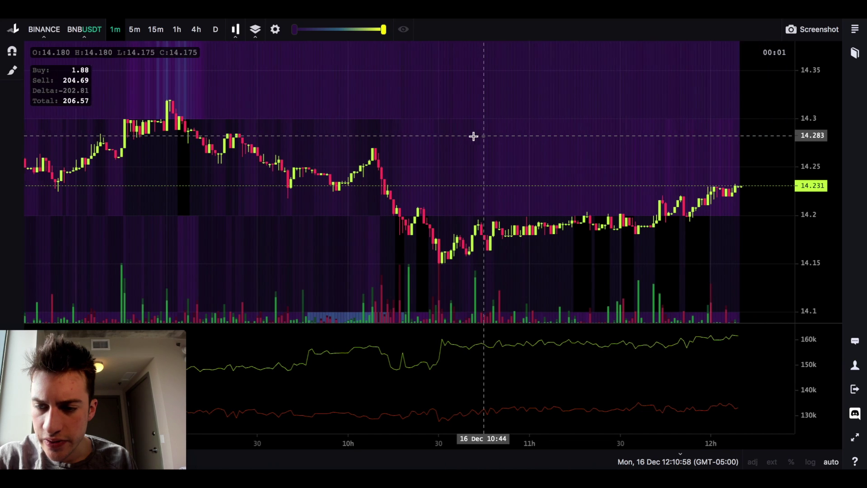
pyautogui.scroll(-2, 636, 146)
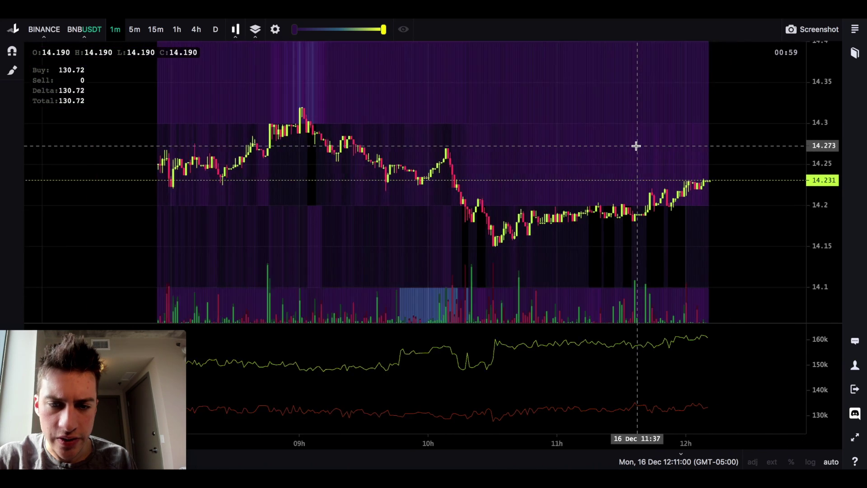
pyautogui.scroll(-2, 636, 145)
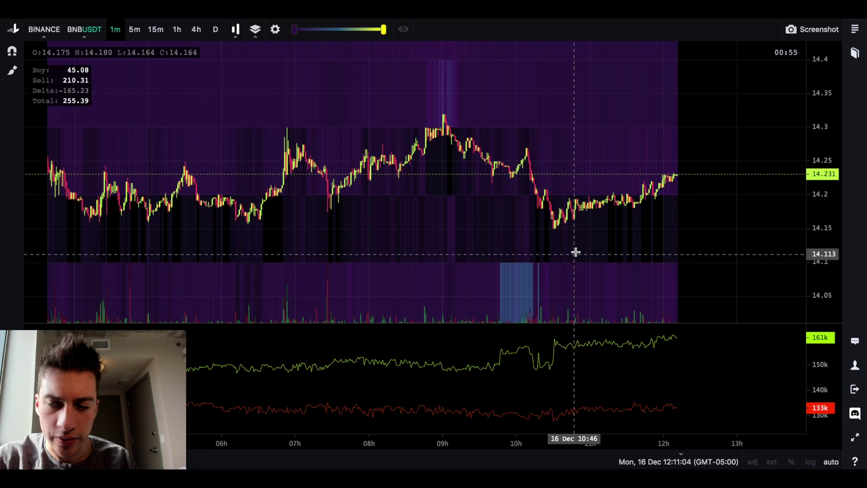
# Show BNBUSDT on the 1-hour timeframe, covering roughly Dec 8–16
pyautogui.click(177, 30)
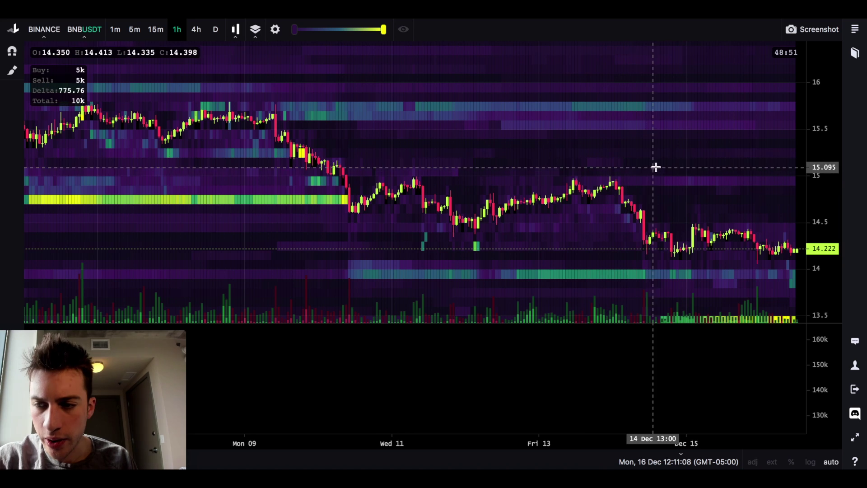
pyautogui.moveTo(655, 169); pyautogui.dragTo(602, 164)
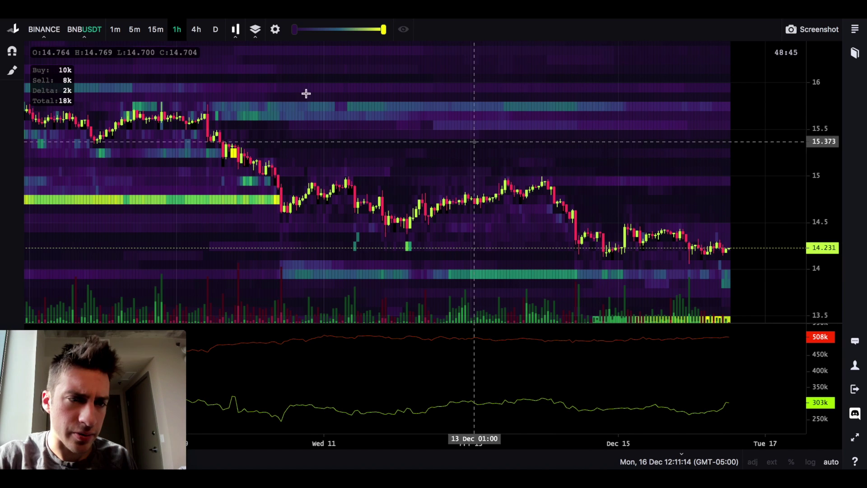
pyautogui.click(90, 35)
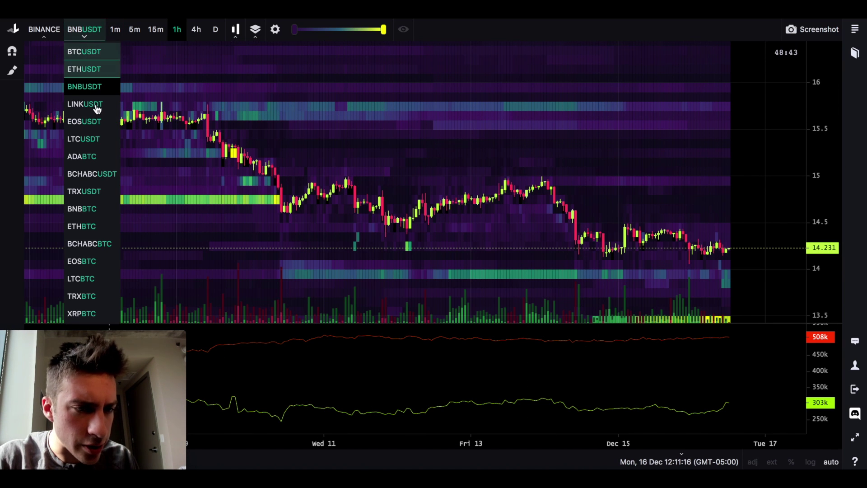
# Switch to TRXUSDT on 1-minute candles, spanning about 09h to 12h
pyautogui.click(99, 194)
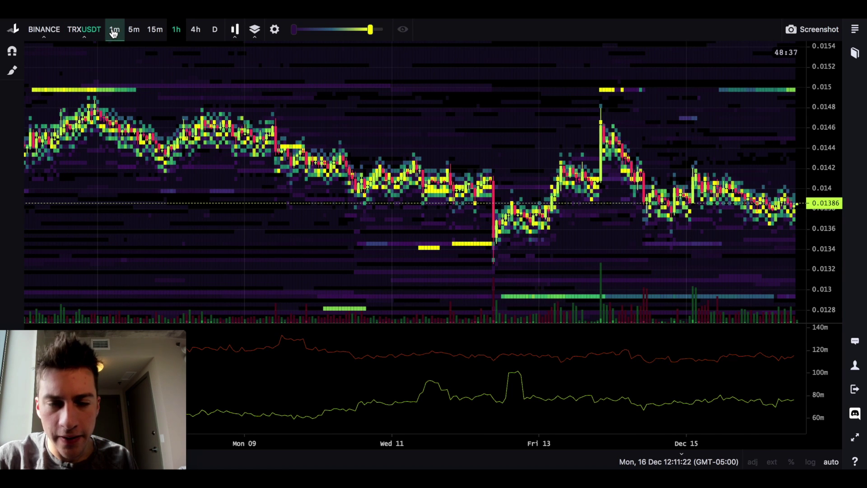
pyautogui.click(113, 30)
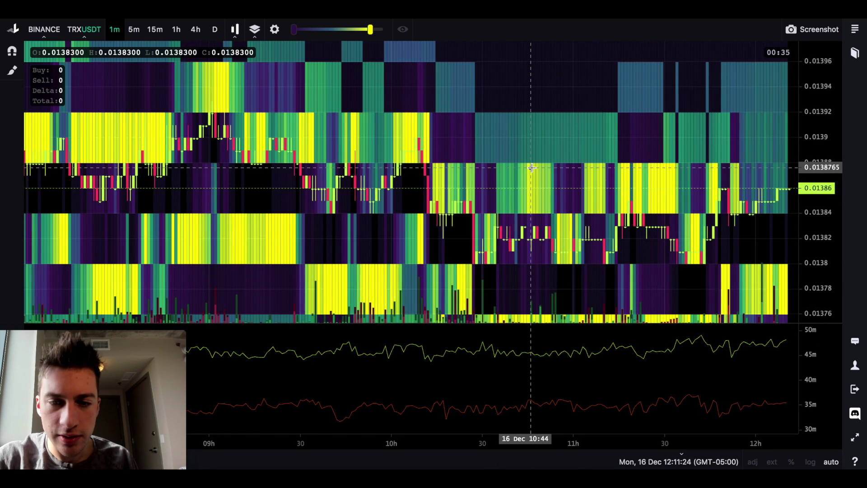
pyautogui.moveTo(533, 169); pyautogui.dragTo(485, 169)
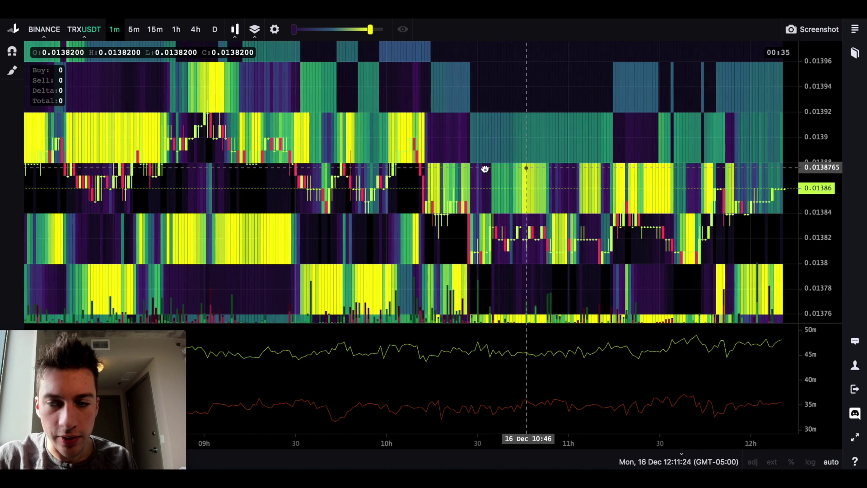
pyautogui.hscroll(5, 722, 166)
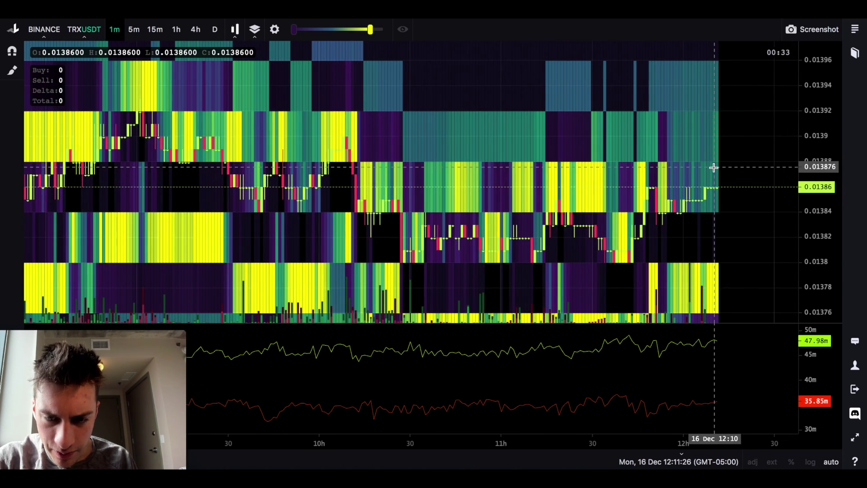
pyautogui.scroll(-3, 674, 187)
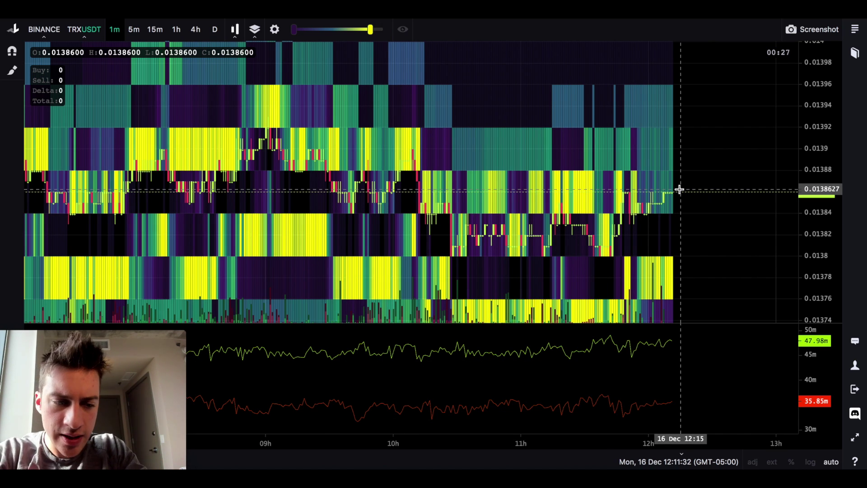
# Browse the exchange and pair dropdowns, ending with the exchange list open
pyautogui.click(57, 35)
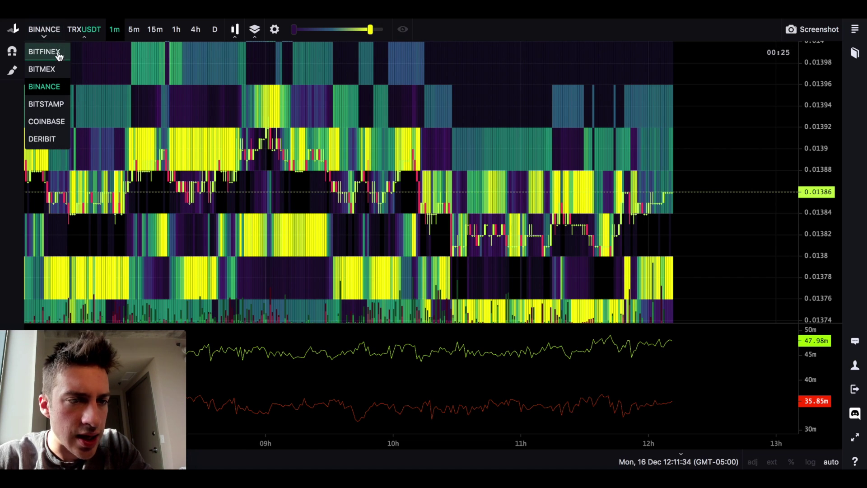
pyautogui.click(84, 30)
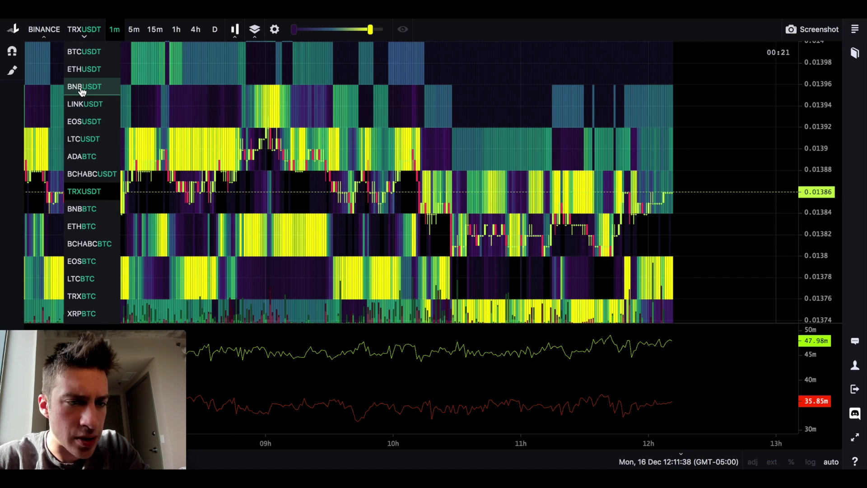
pyautogui.click(48, 29)
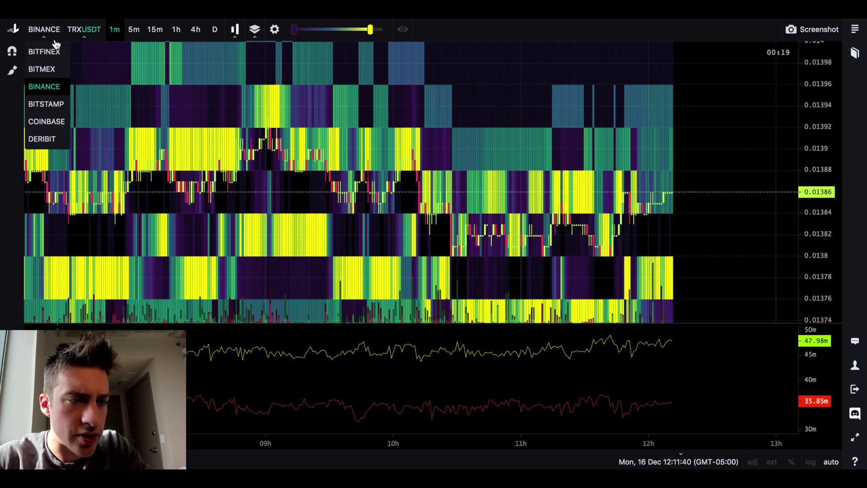
# Switch the heatmap to the Coinbase exchange and the XRP-USD pair
pyautogui.click(54, 126)
pyautogui.click(89, 156)
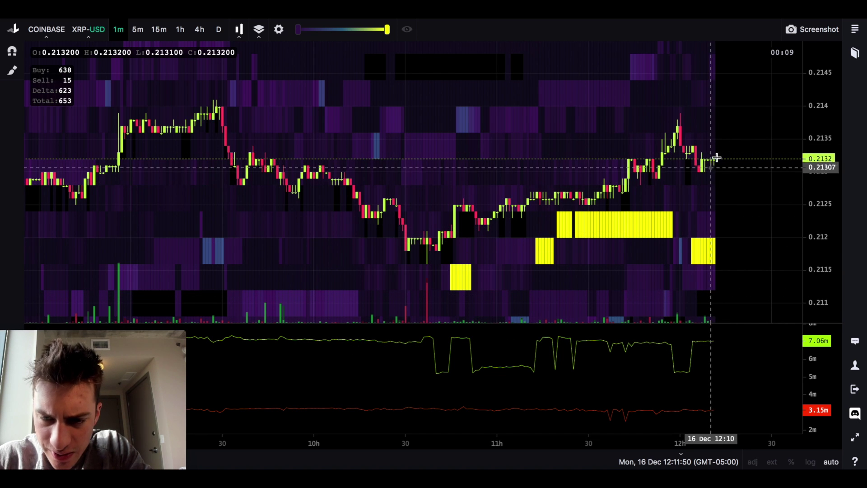
pyautogui.scroll(-5, 589, 220)
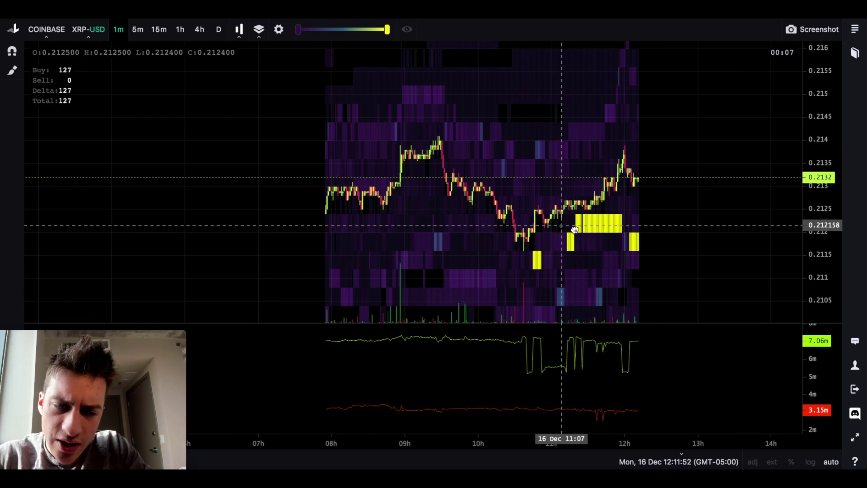
# Pan the XRP-USD chart back through earlier hours
pyautogui.moveTo(519, 225); pyautogui.dragTo(525, 229)
pyautogui.hscroll(-5, 525, 228)
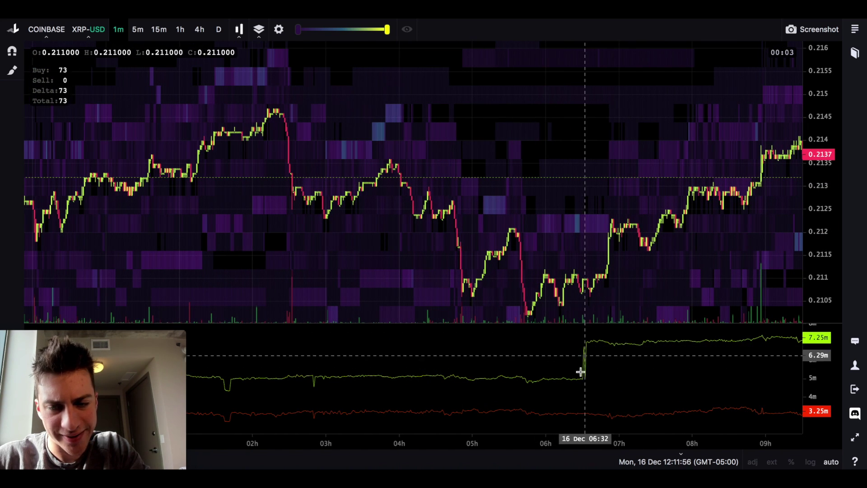
pyautogui.hscroll(-5, 443, 269)
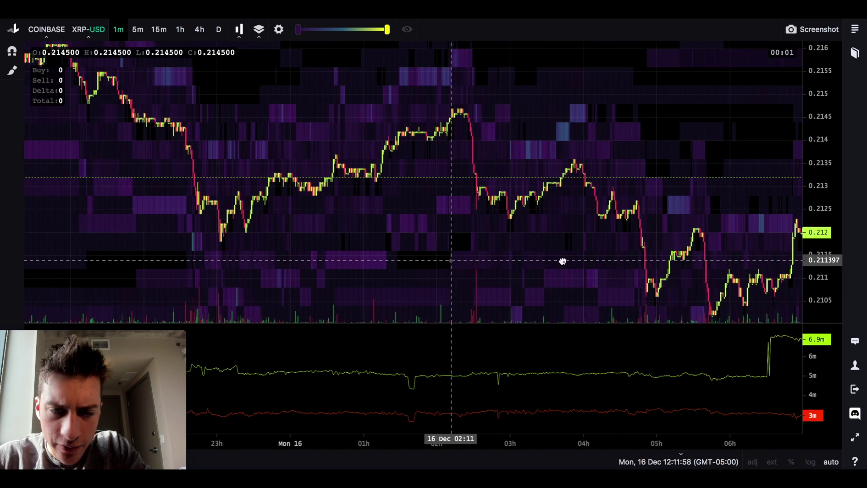
pyautogui.hscroll(-5, 562, 261)
pyautogui.hscroll(-5, 562, 263)
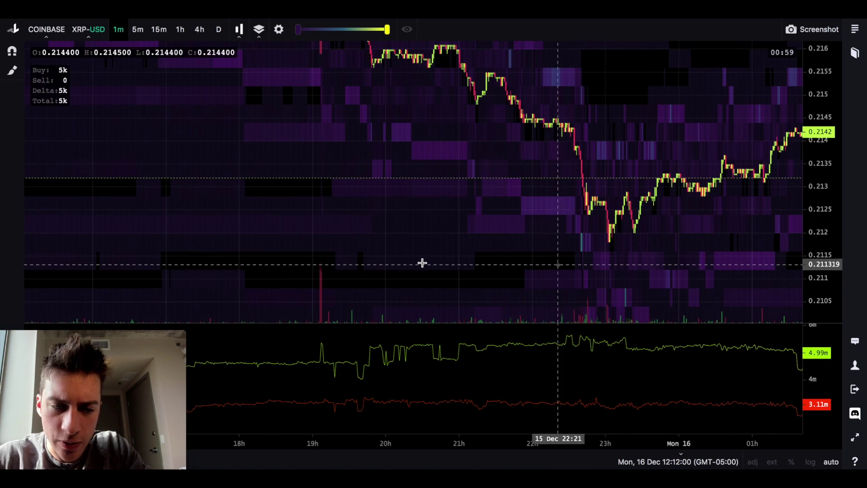
pyautogui.hscroll(-5, 422, 262)
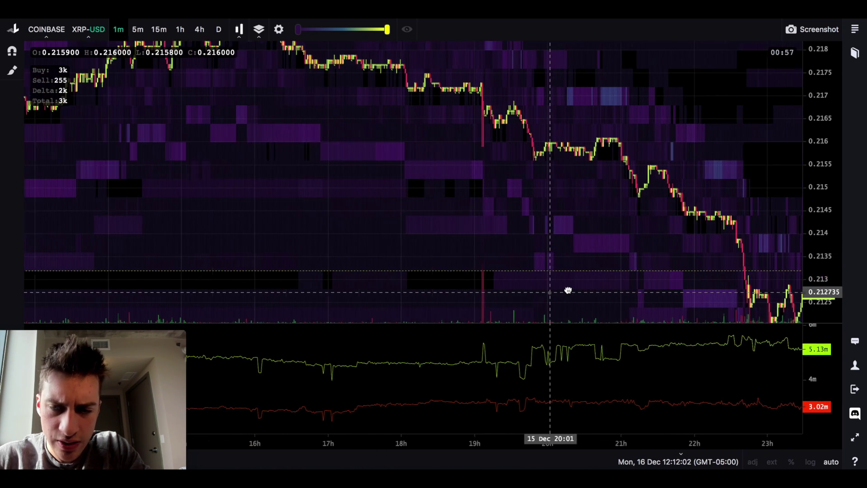
pyautogui.hscroll(-1, 569, 290)
pyautogui.hscroll(-2, 544, 288)
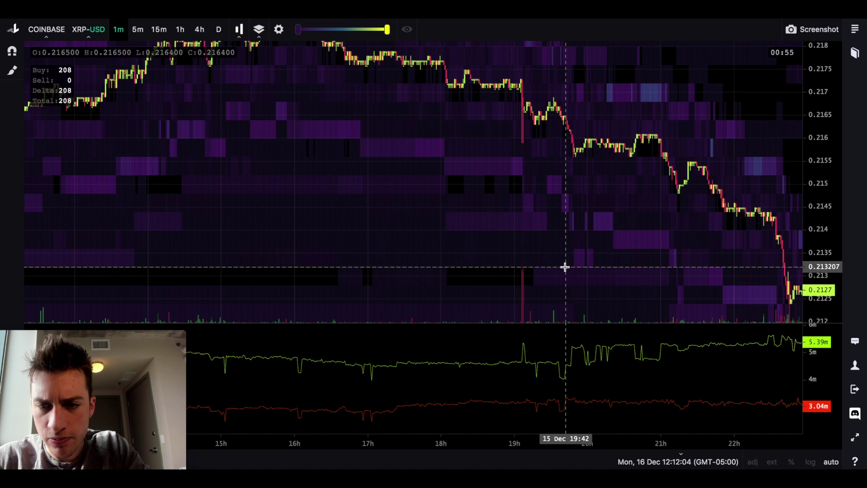
pyautogui.hscroll(-2, 581, 287)
pyautogui.hscroll(-3, 617, 301)
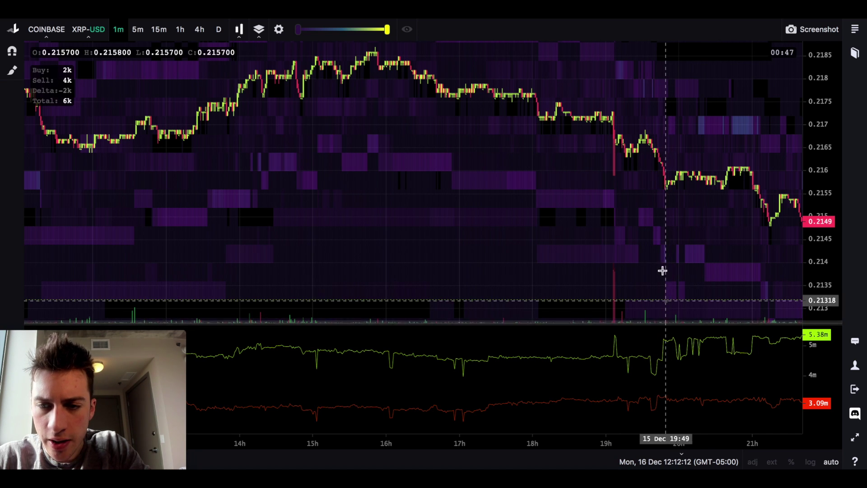
pyautogui.scroll(4, 709, 249)
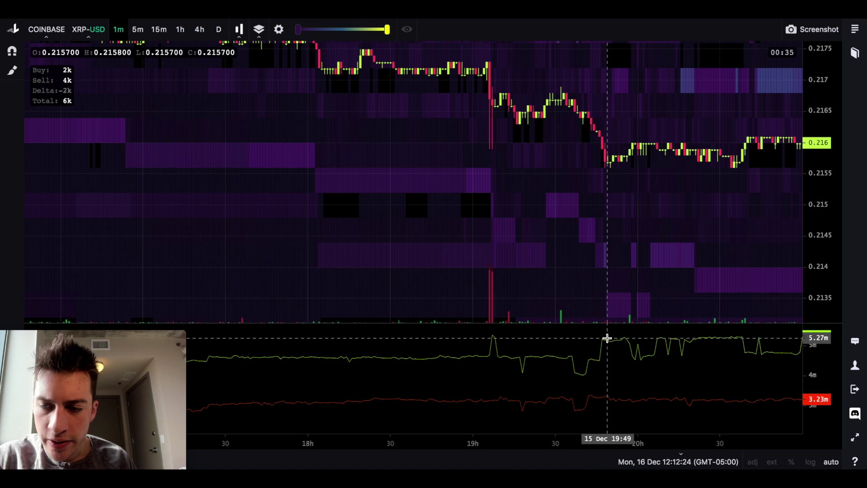
# Bring the later candles, up to 22h, back into view
pyautogui.moveTo(619, 175); pyautogui.dragTo(508, 223)
pyautogui.moveTo(680, 204); pyautogui.dragTo(521, 205)
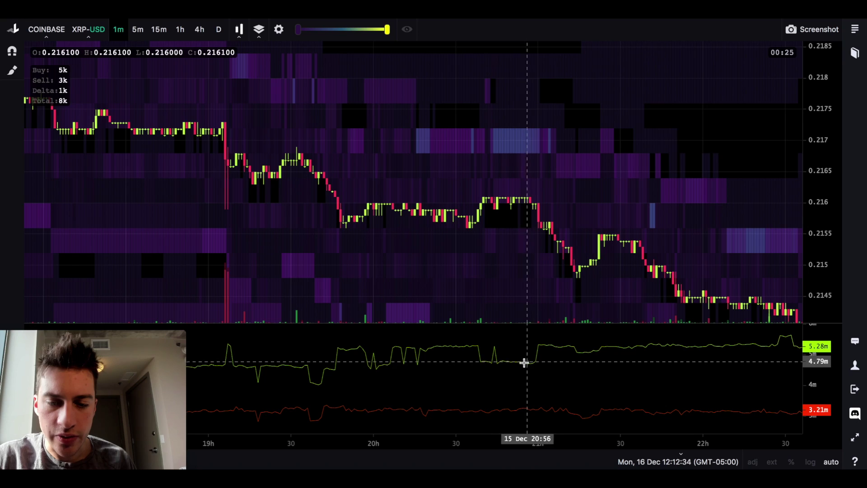
pyautogui.scroll(-5, 593, 281)
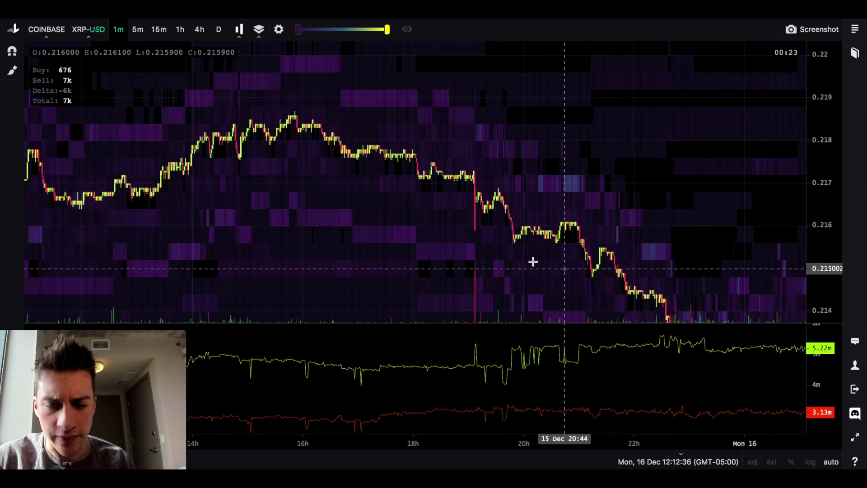
# Pan back past 06h–16h to roughly 02h–06h on 15 Dec, price at 0.2169
pyautogui.moveTo(511, 251); pyautogui.dragTo(601, 238)
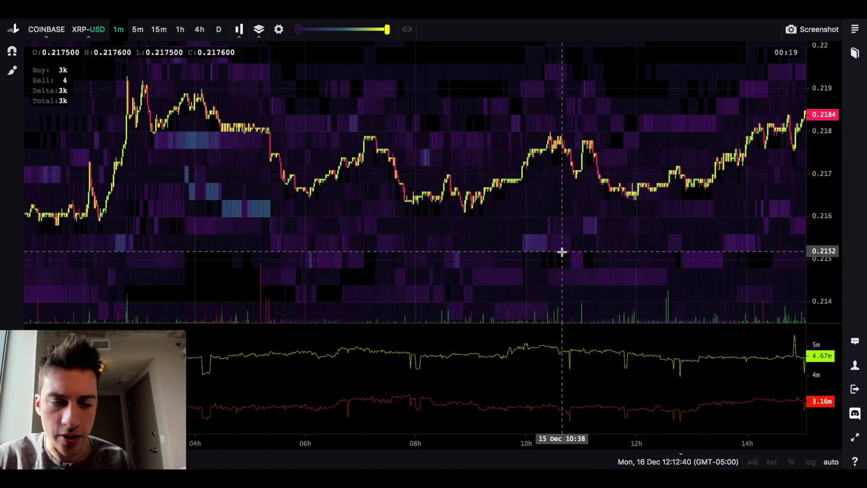
pyautogui.moveTo(388, 284); pyautogui.dragTo(492, 405)
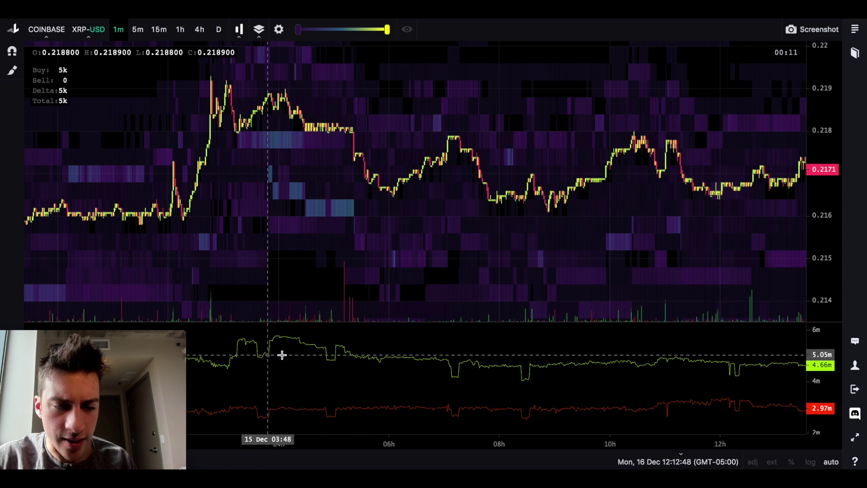
pyautogui.moveTo(496, 262); pyautogui.dragTo(513, 262)
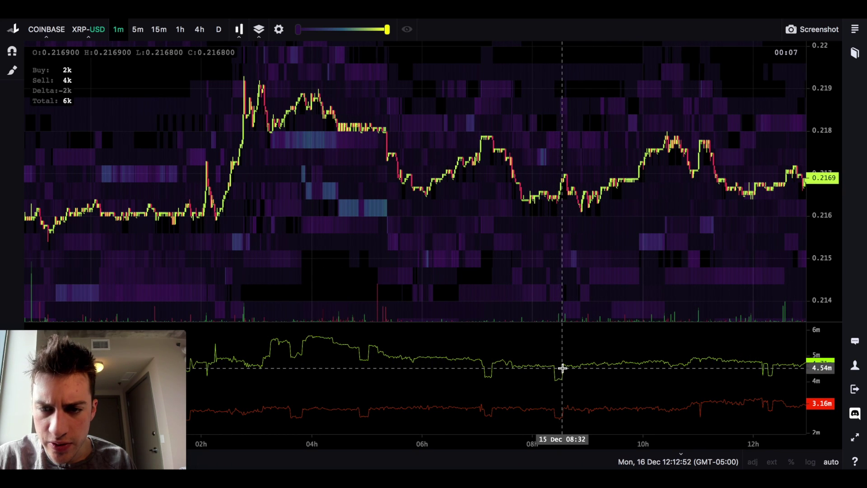
pyautogui.moveTo(528, 244); pyautogui.dragTo(592, 245)
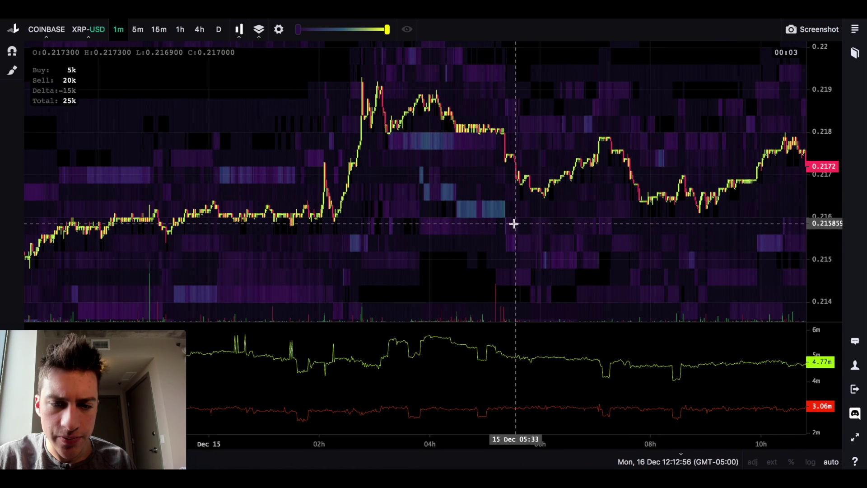
pyautogui.scroll(5, 489, 220)
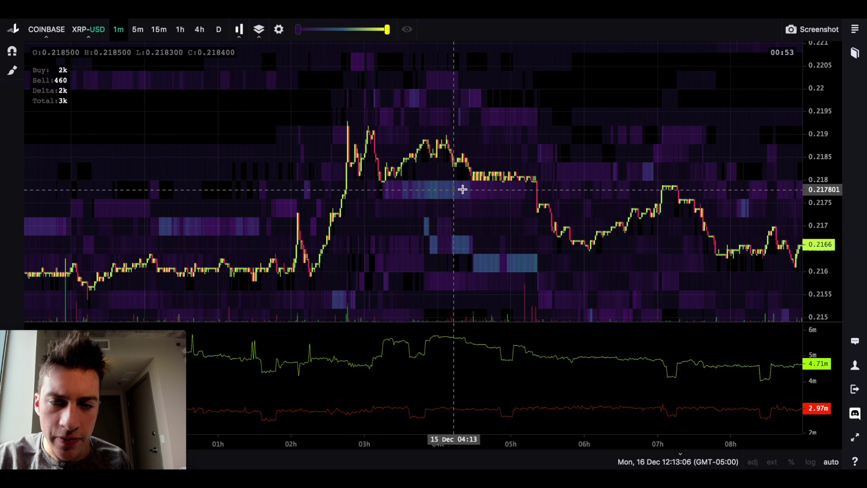
pyautogui.scroll(4, 515, 188)
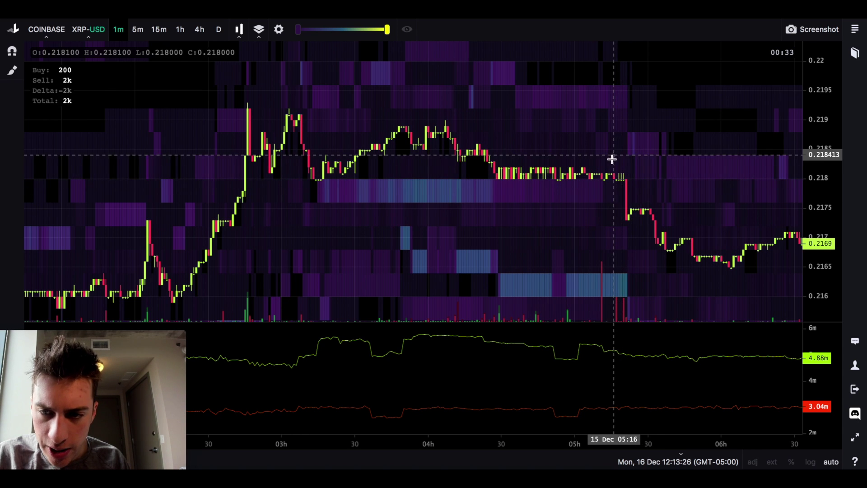
# Bring the XRP-USD chart to 06h–12h on 16 Dec at 0.2132, then show the exchange list
pyautogui.scroll(3, 605, 176)
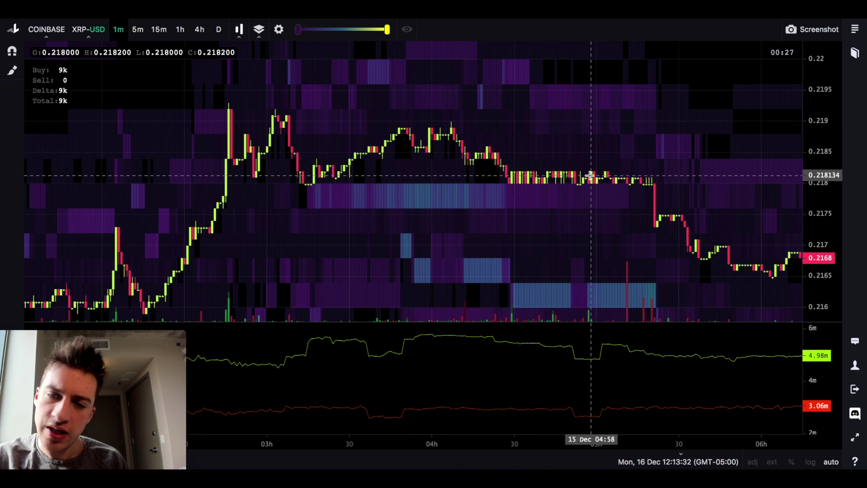
pyautogui.moveTo(595, 195); pyautogui.dragTo(560, 176)
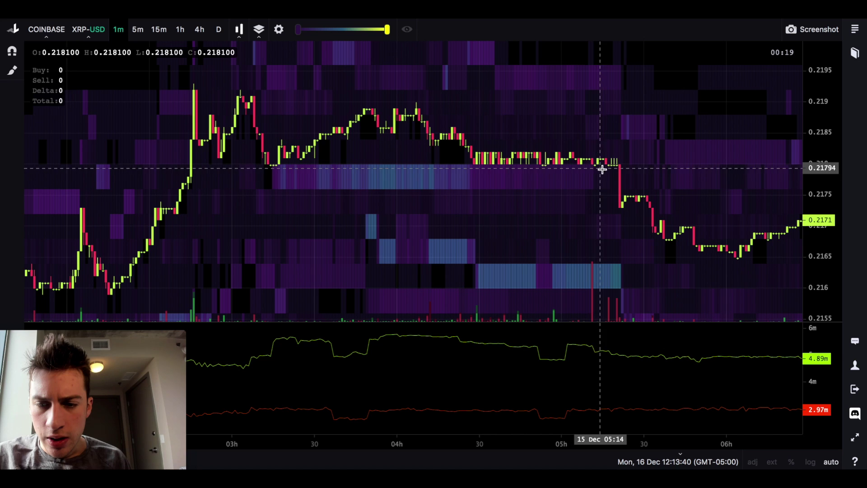
pyautogui.scroll(-4, 512, 169)
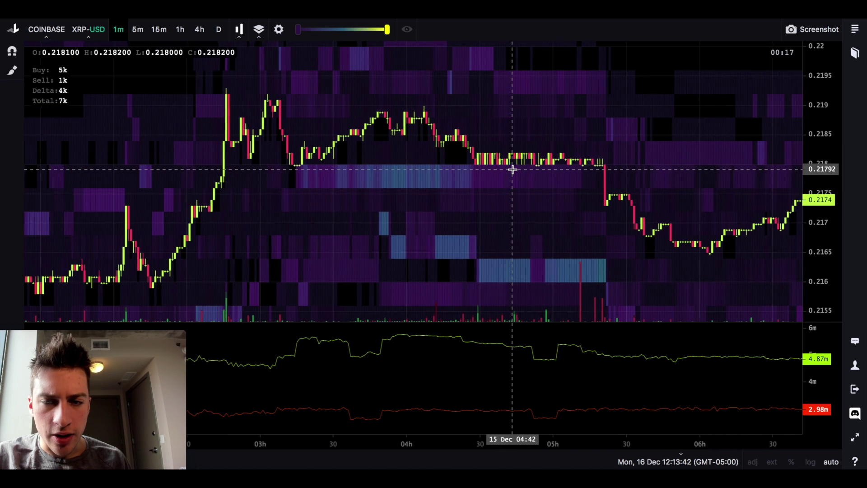
pyautogui.hscroll(15, 512, 169)
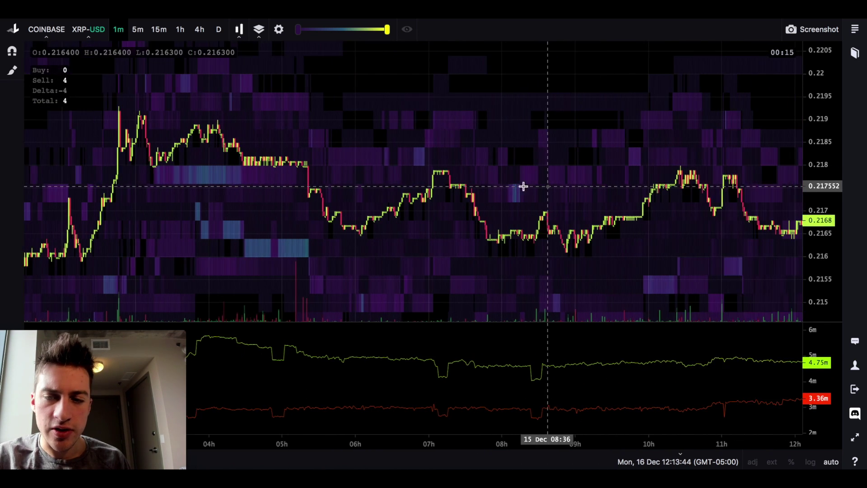
pyautogui.hscroll(15, 465, 196)
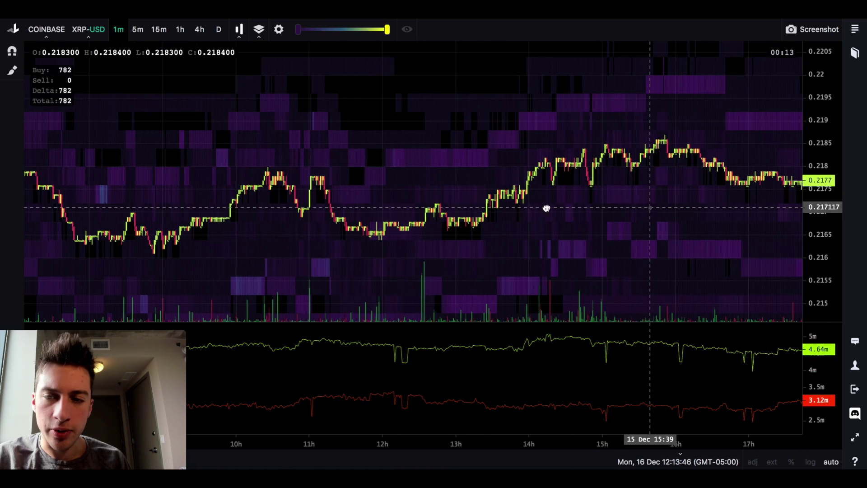
pyautogui.hscroll(15, 596, 218)
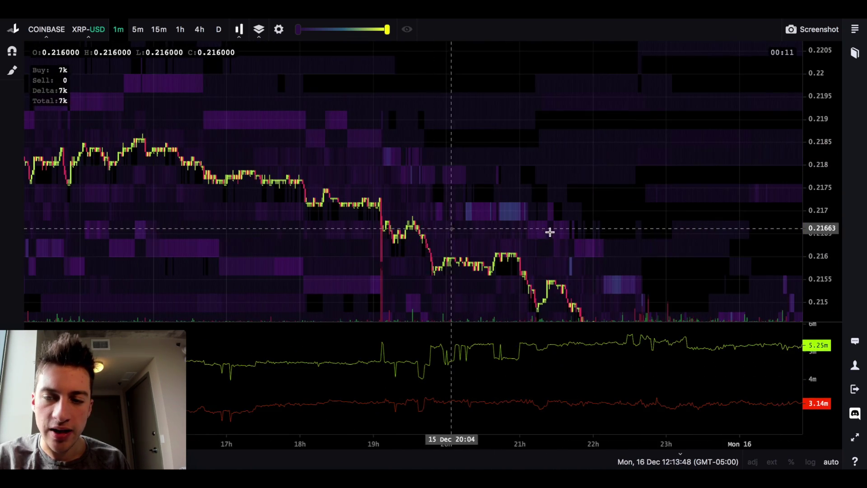
pyautogui.hscroll(15, 500, 231)
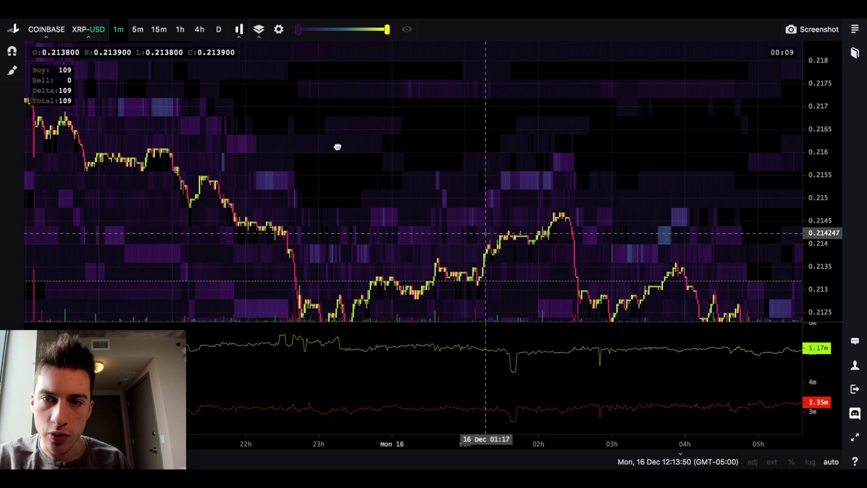
pyautogui.hscroll(10, 310, 160)
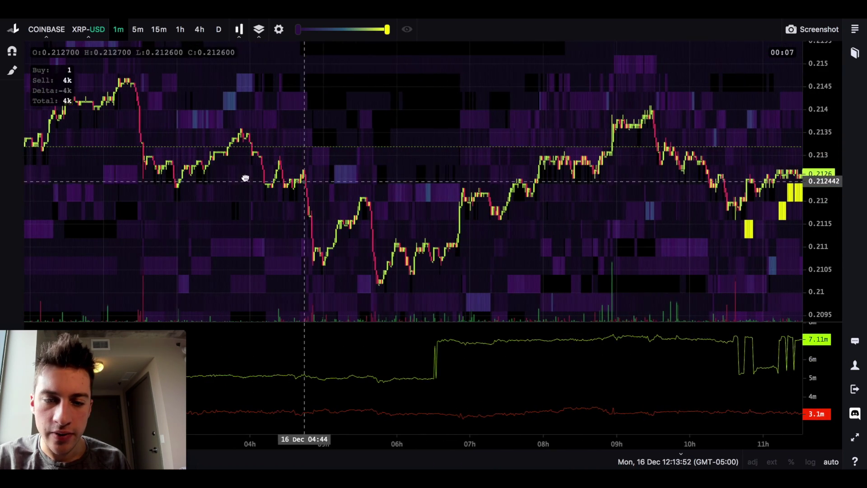
pyautogui.moveTo(357, 192); pyautogui.dragTo(358, 219)
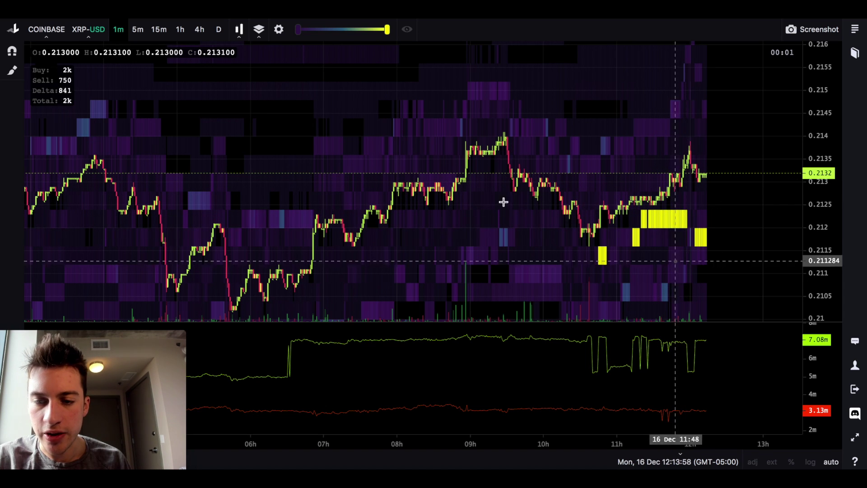
pyautogui.click(46, 30)
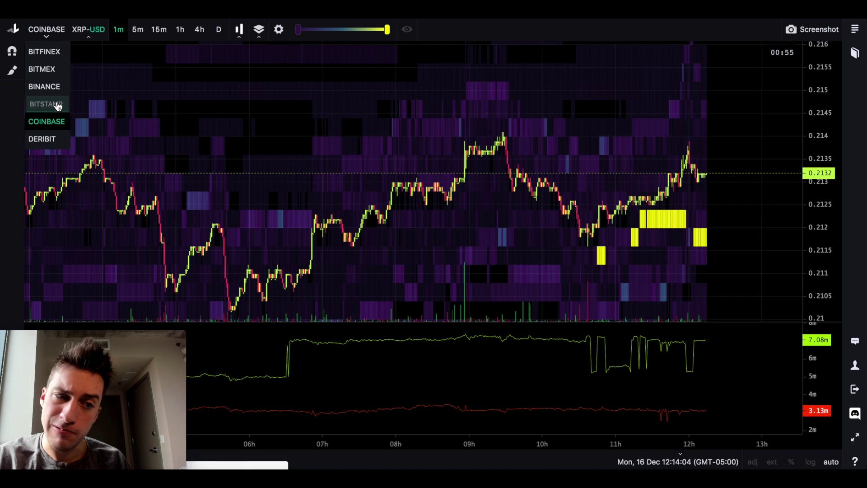
# Switch the heatmap to Bitstamp with the XRPUSD pair
pyautogui.click(57, 105)
pyautogui.click(84, 30)
pyautogui.click(106, 173)
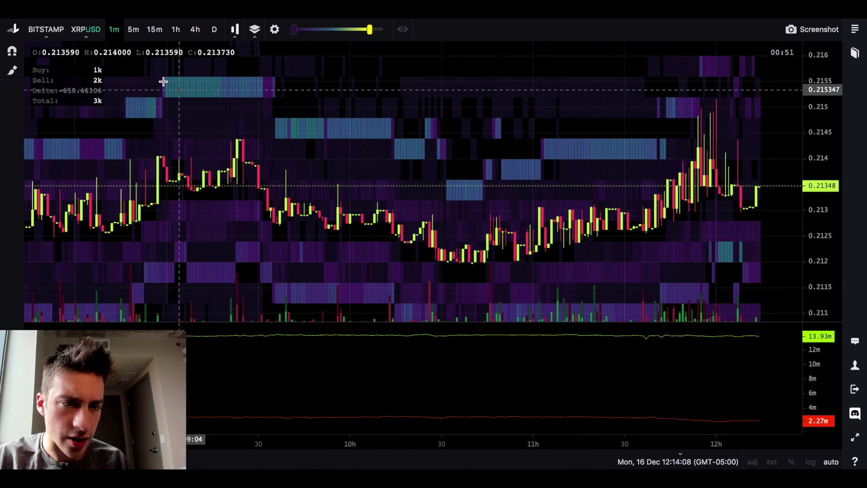
# Change the pair to LTCUSD and frame roughly 04h–12h on 16 Dec, price near 42.80
pyautogui.click(85, 29)
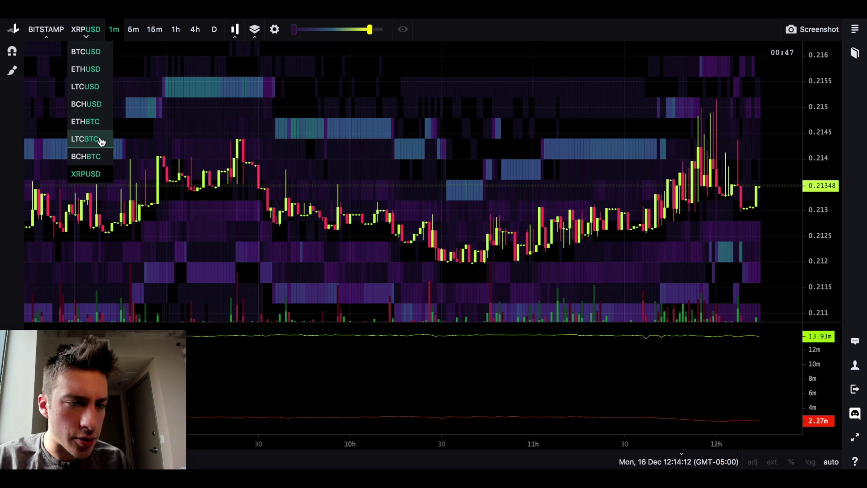
pyautogui.click(90, 86)
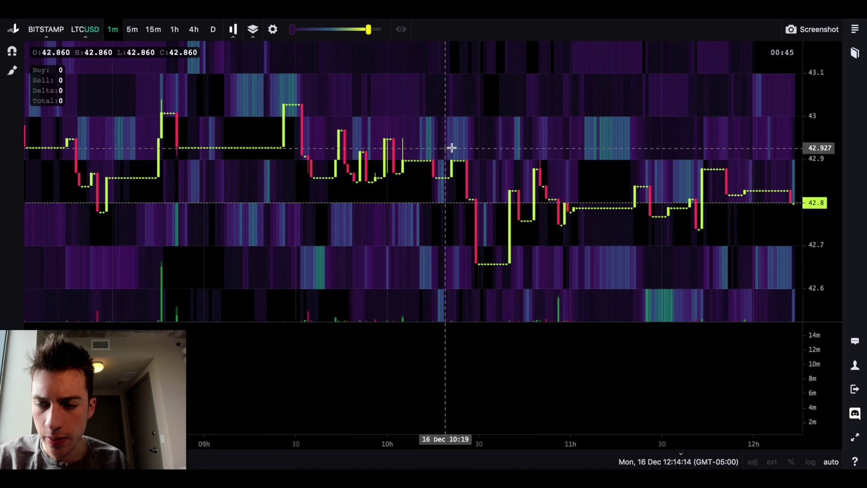
pyautogui.moveTo(451, 147); pyautogui.dragTo(406, 149)
pyautogui.scroll(3, 697, 145)
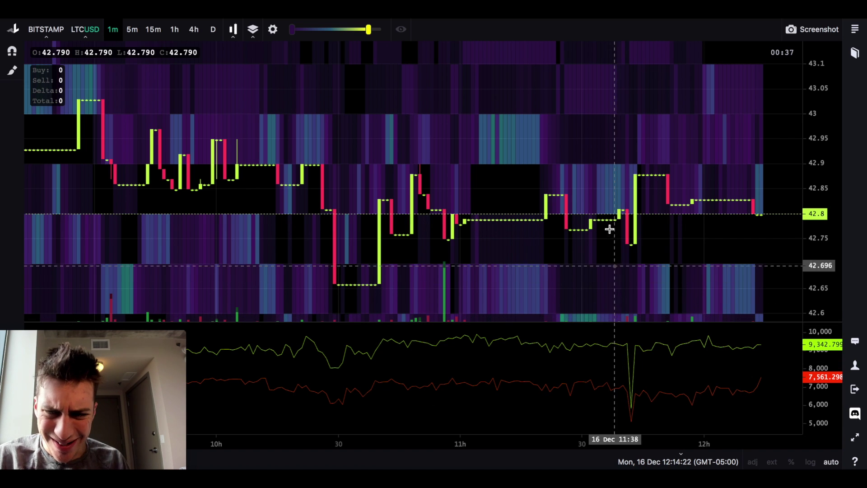
pyautogui.scroll(4, 630, 229)
pyautogui.moveTo(630, 229); pyautogui.dragTo(627, 229)
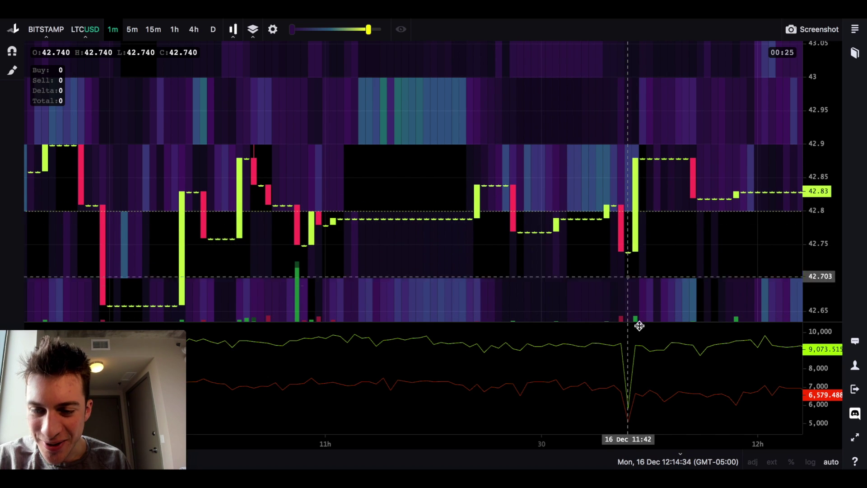
pyautogui.scroll(-5, 605, 272)
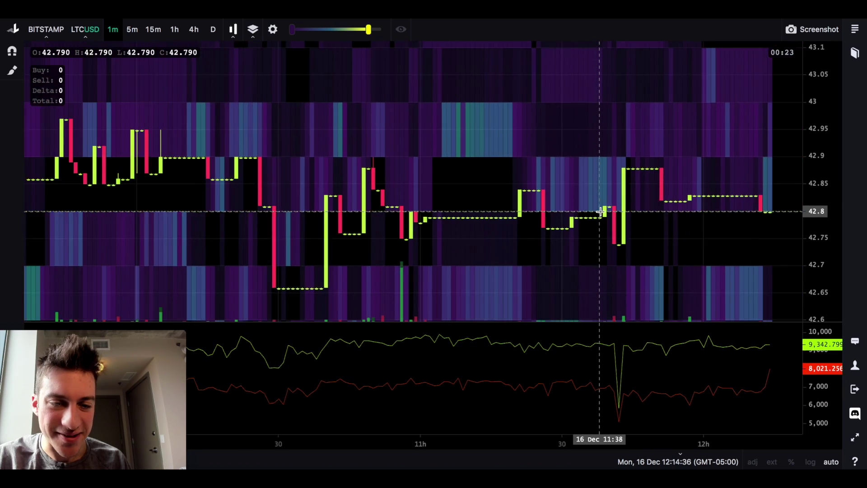
pyautogui.scroll(-3, 632, 212)
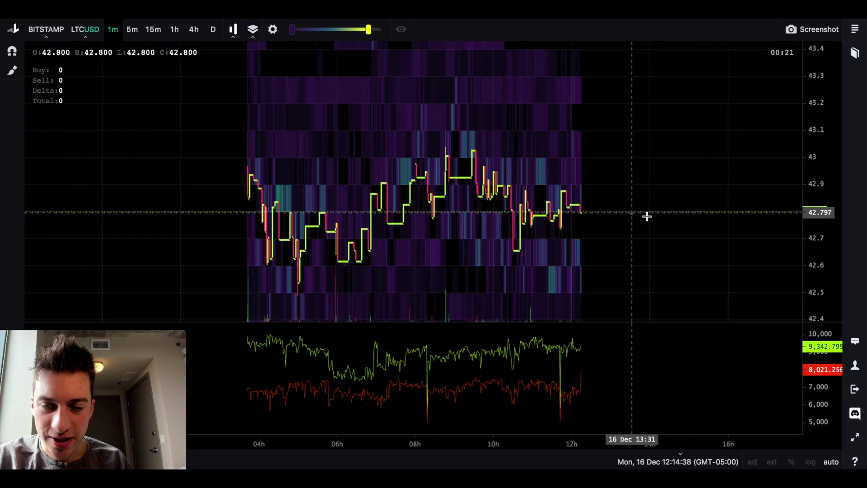
# Narrow the LTCUSD chart to about 10h–12h15 on 16 Dec, latest price 42.86 at the right edge
pyautogui.scroll(3, 664, 215)
pyautogui.moveTo(648, 223); pyautogui.dragTo(715, 236)
pyautogui.scroll(4, 582, 236)
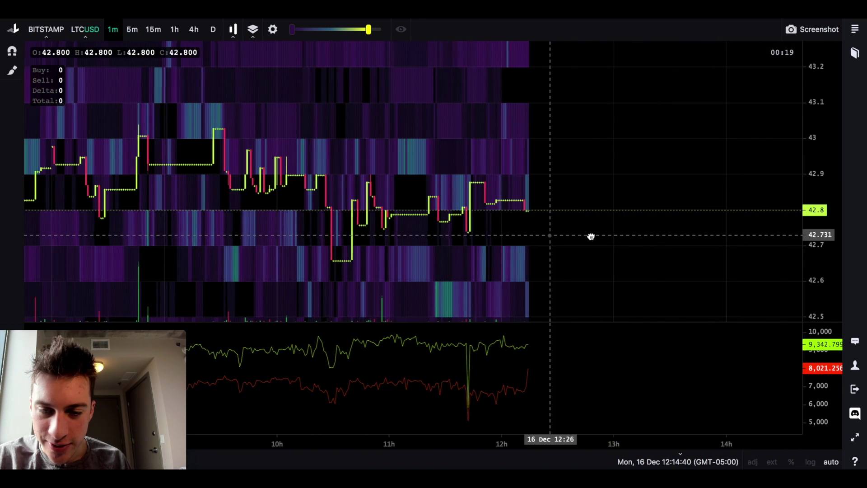
pyautogui.moveTo(543, 235); pyautogui.dragTo(646, 236)
pyautogui.scroll(1, 596, 234)
pyautogui.scroll(3, 645, 236)
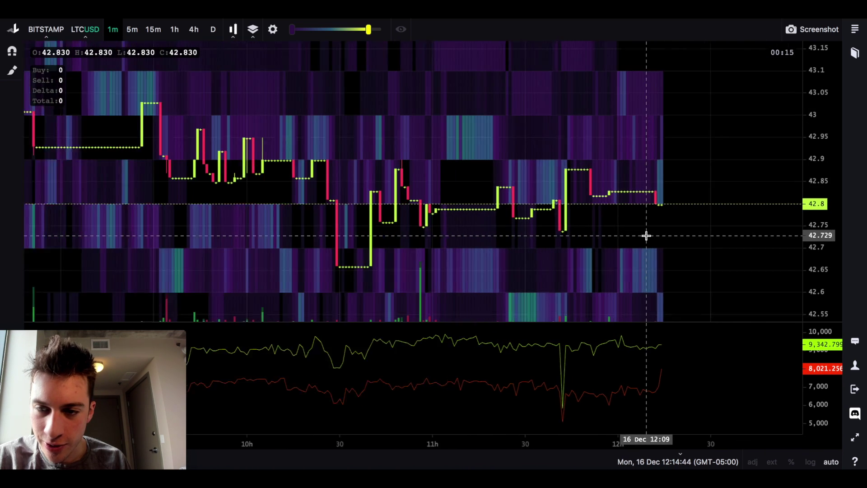
pyautogui.hscroll(-3, 654, 293)
pyautogui.moveTo(629, 270); pyautogui.dragTo(652, 271)
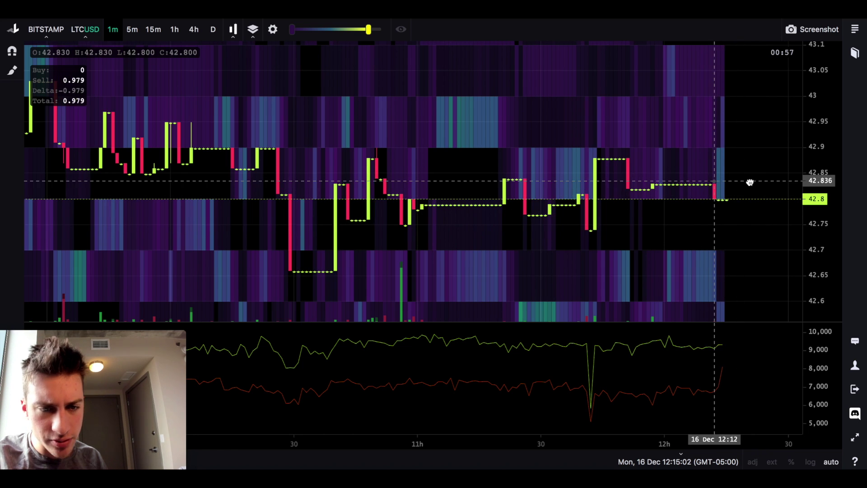
pyautogui.scroll(-4, 747, 185)
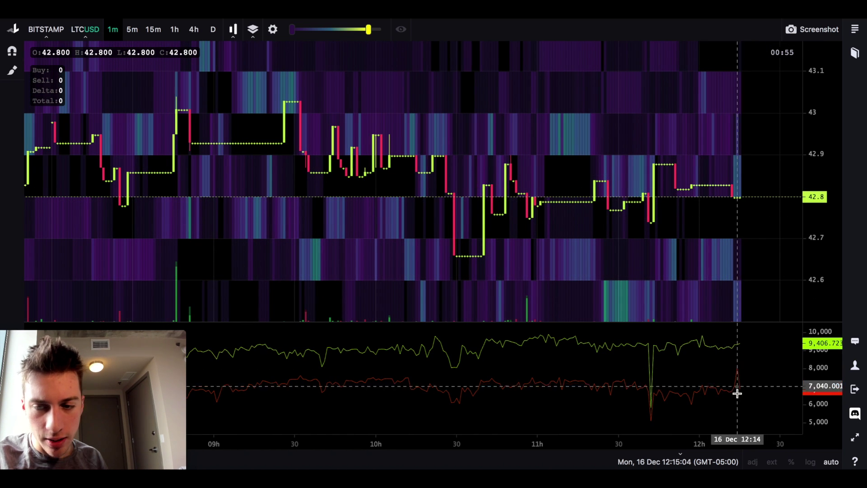
pyautogui.scroll(2, 770, 288)
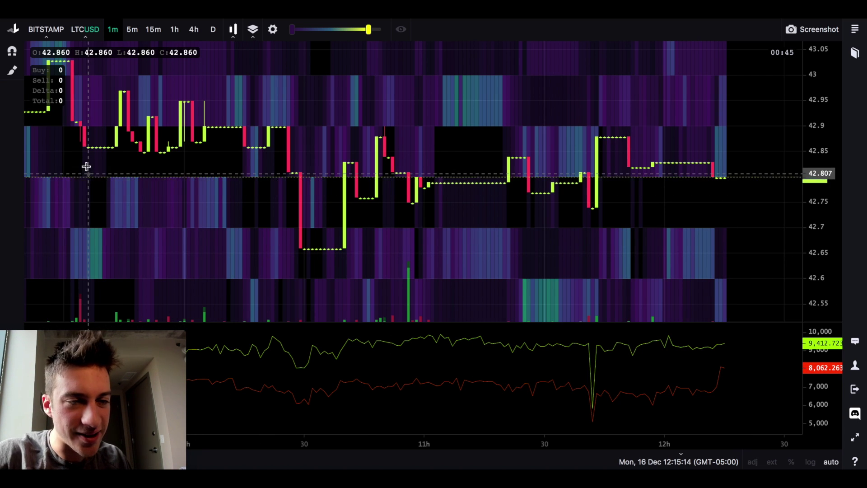
# Switch the heatmap to the Binance exchange and the BNBUSDT pair
pyautogui.click(45, 29)
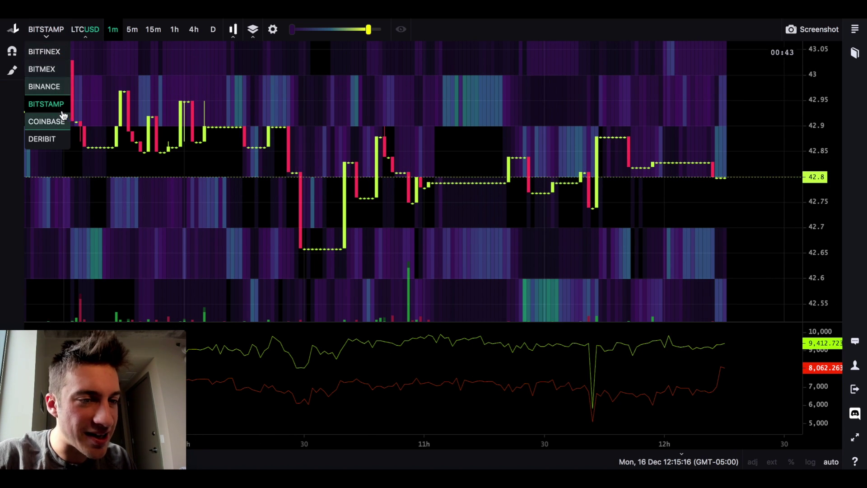
pyautogui.click(46, 86)
pyautogui.click(78, 30)
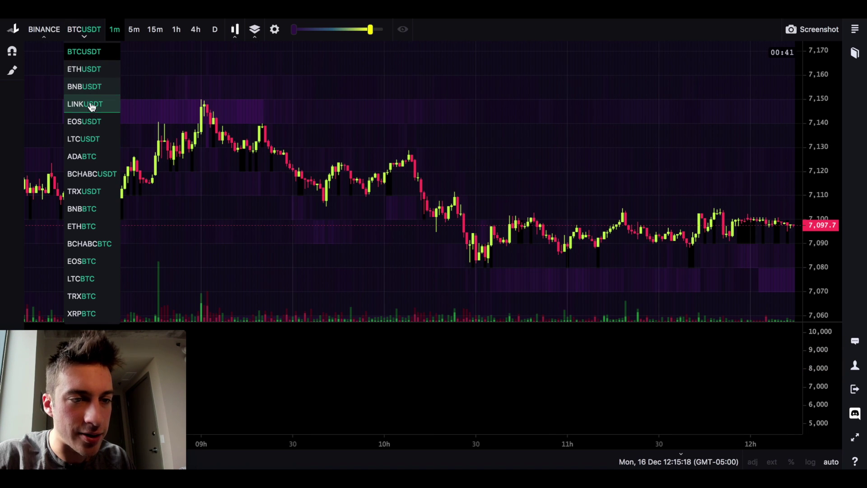
pyautogui.click(86, 85)
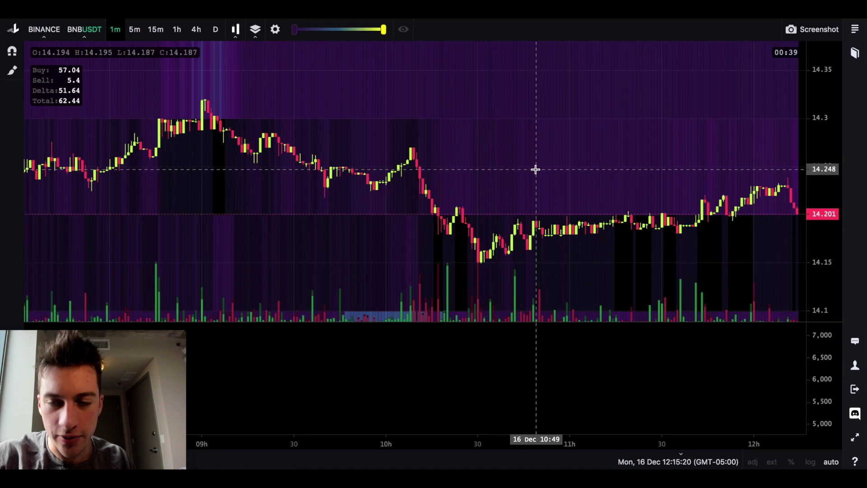
pyautogui.moveTo(536, 168); pyautogui.dragTo(492, 169)
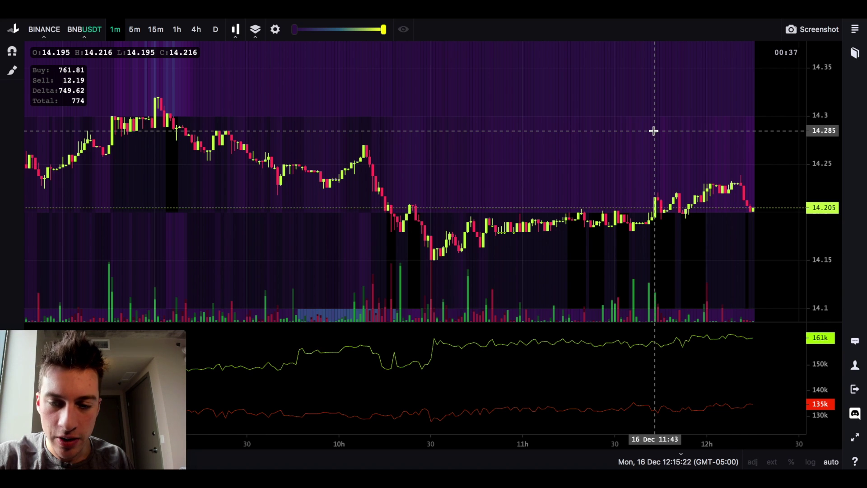
pyautogui.scroll(-6, 653, 131)
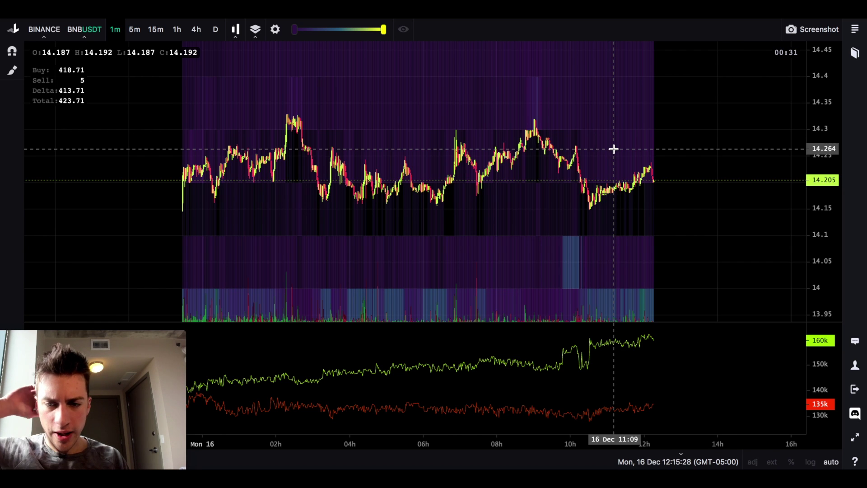
# Pan the BNBUSDT chart back to about 20h 14 Dec through 12h 15 Dec
pyautogui.moveTo(614, 148); pyautogui.dragTo(716, 147)
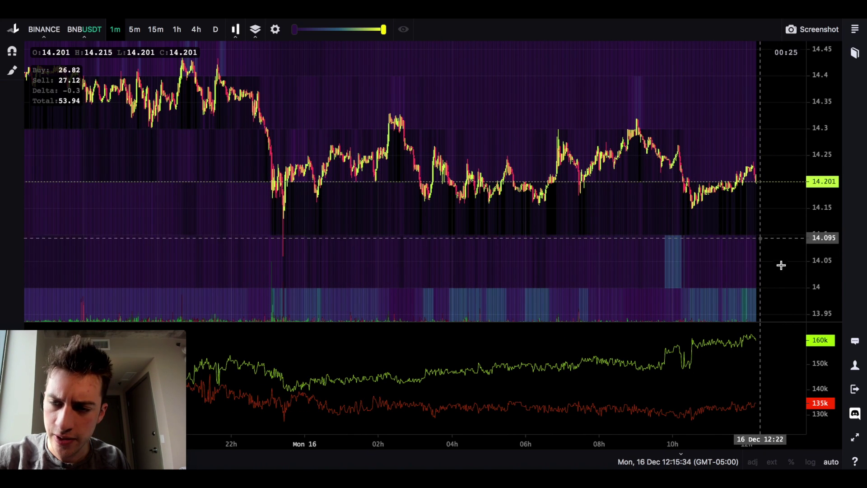
pyautogui.moveTo(728, 236); pyautogui.dragTo(749, 237)
pyautogui.moveTo(608, 230); pyautogui.dragTo(711, 256)
pyautogui.moveTo(257, 194); pyautogui.dragTo(560, 176)
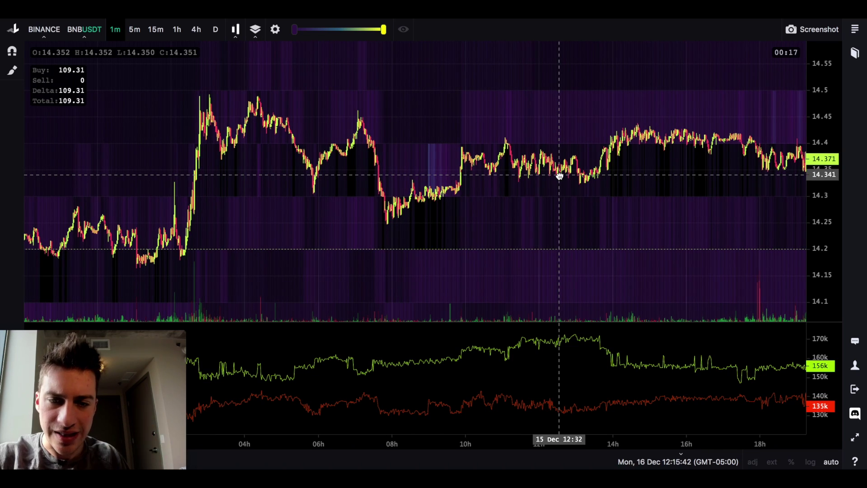
pyautogui.moveTo(560, 176); pyautogui.dragTo(648, 176)
pyautogui.moveTo(566, 175); pyautogui.dragTo(598, 175)
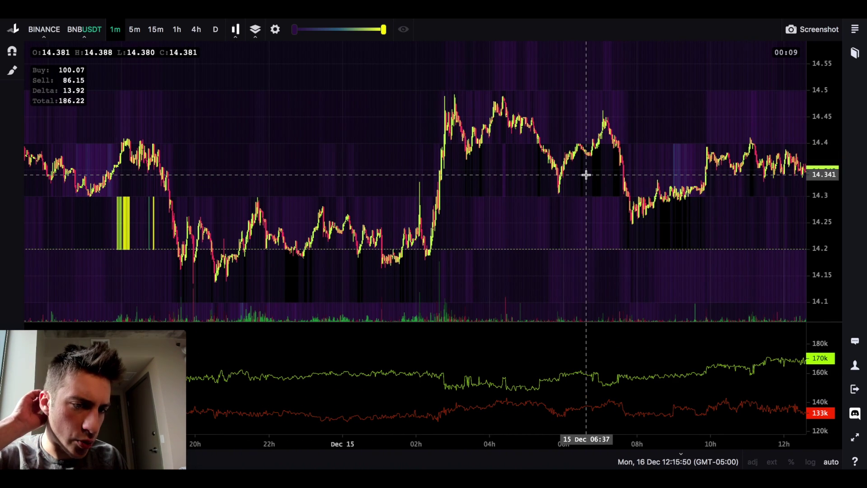
# Move the BNBUSDT chart back to 22h 13 Dec–14h Sat 14 Dec, showing the 11h drop
pyautogui.hscroll(-15, 551, 178)
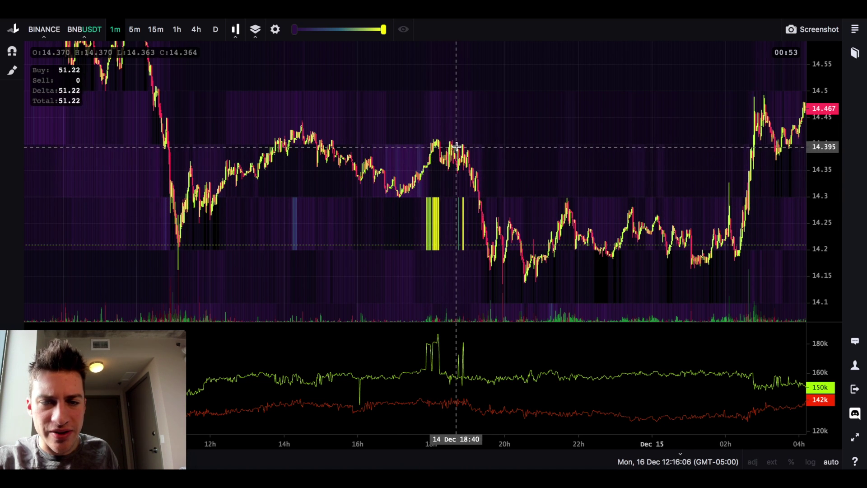
pyautogui.hscroll(-3, 497, 267)
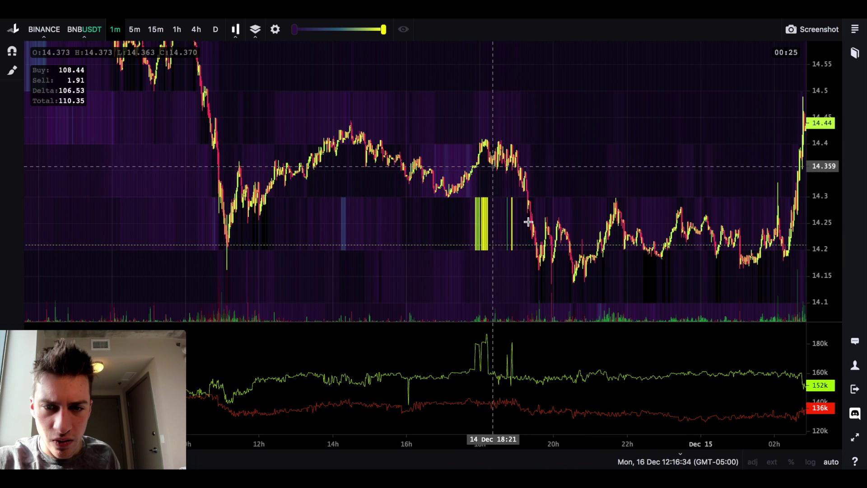
pyautogui.moveTo(464, 194); pyautogui.dragTo(567, 234)
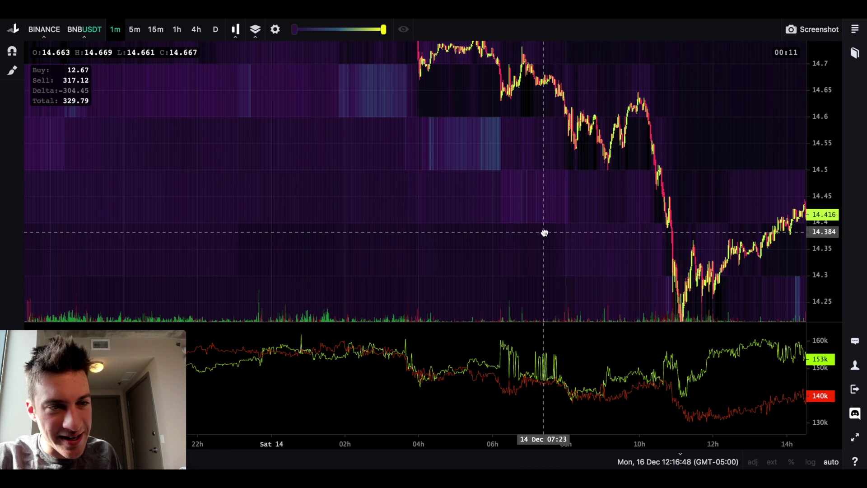
pyautogui.moveTo(545, 233); pyautogui.dragTo(521, 242)
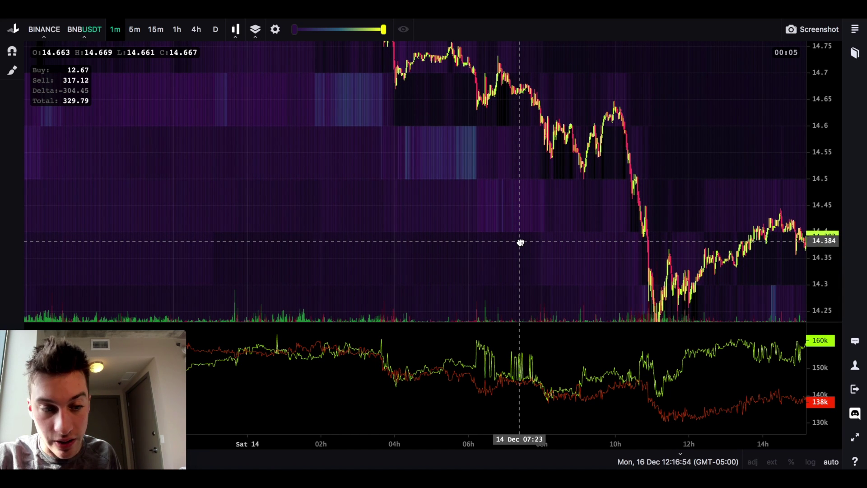